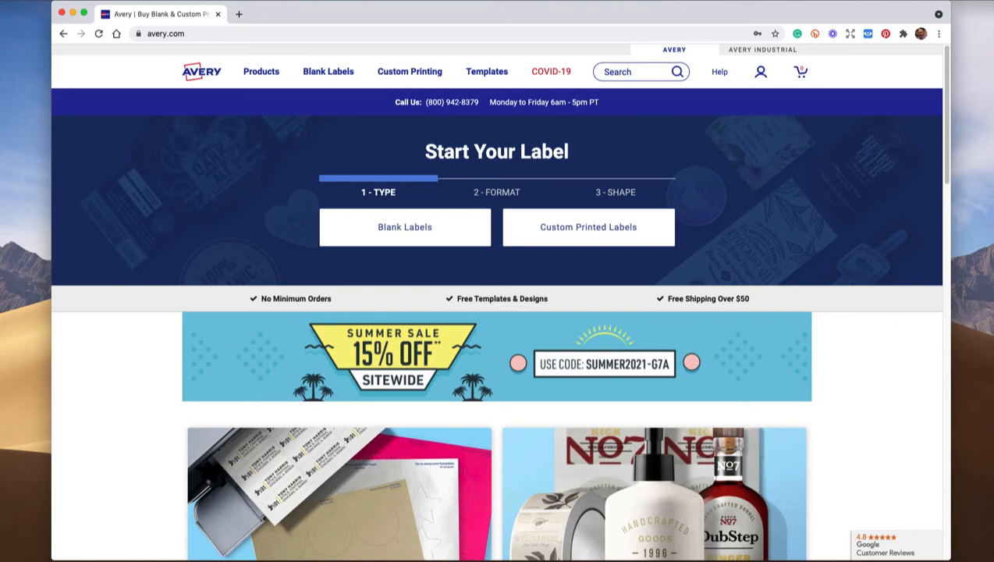
Look over the Avery home page, including the blank labels, custom printed products and shape, use and material sections.
{"action": "mouse_move", "coordinate": [409, 72]}
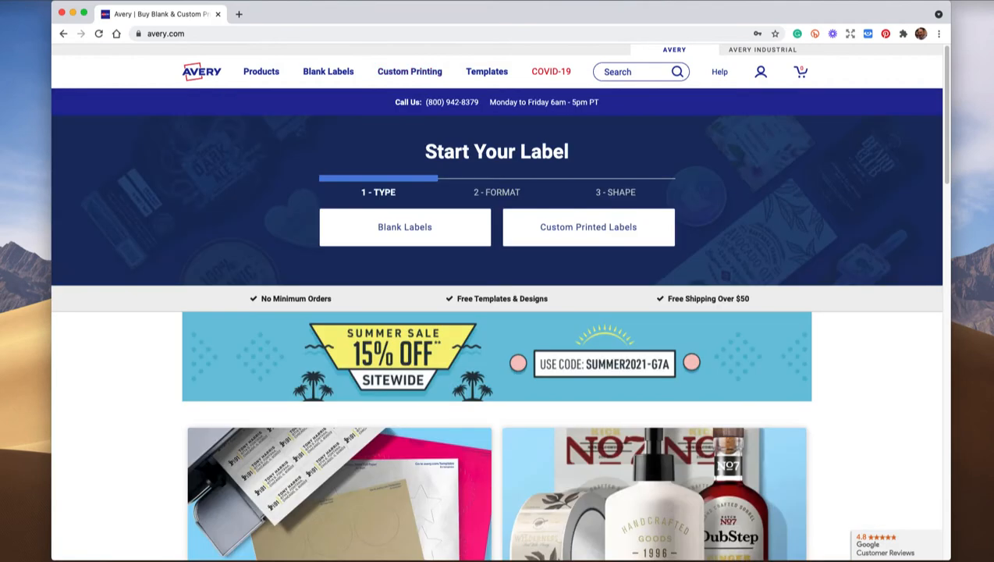
{"action": "mouse_move", "coordinate": [487, 71]}
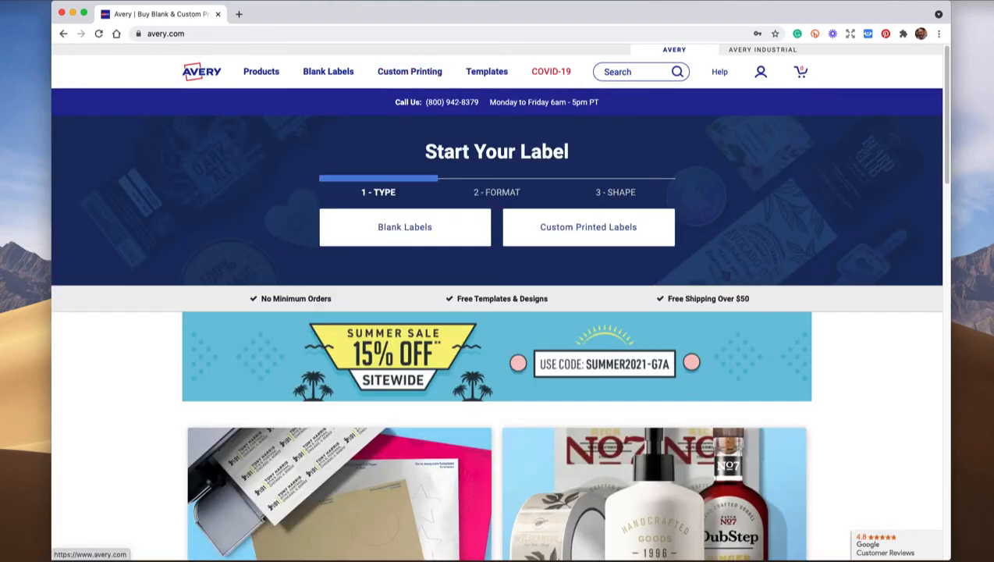
{"action": "left_click", "coordinate": [203, 72]}
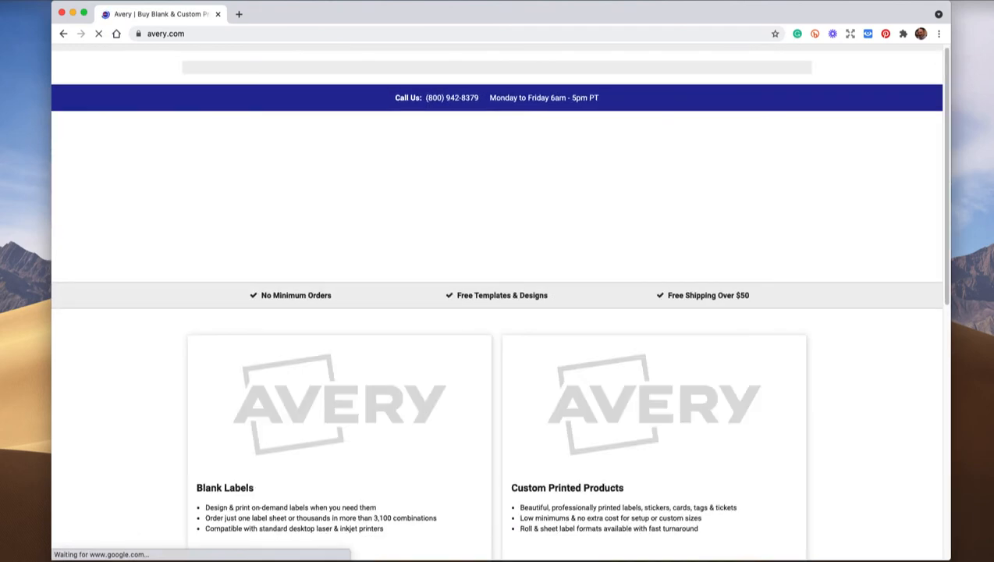
{"action": "scroll", "coordinate": [654, 234], "scroll_direction": "down", "scroll_amount": 5}
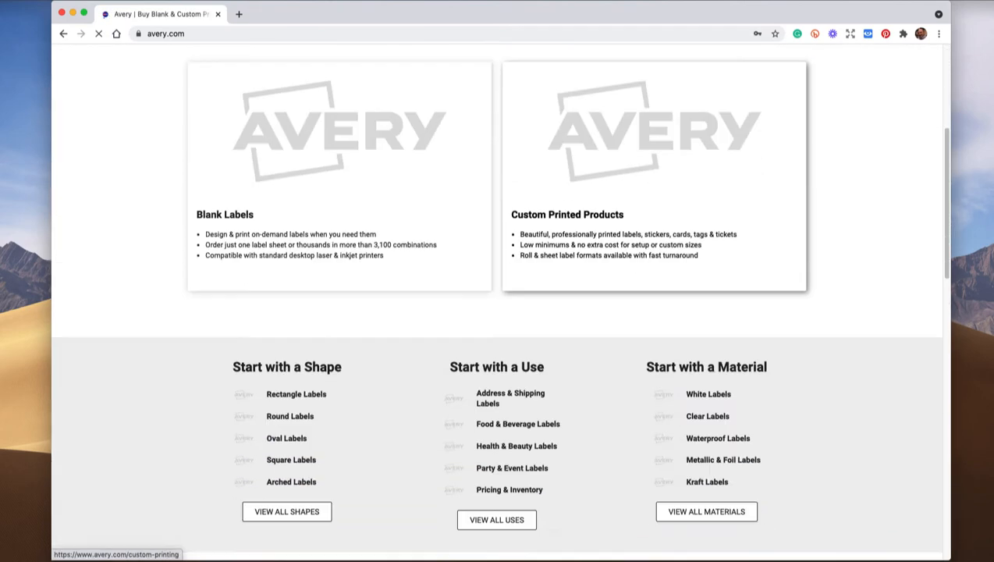
{"action": "scroll", "coordinate": [497, 312], "scroll_direction": "up", "scroll_amount": 6}
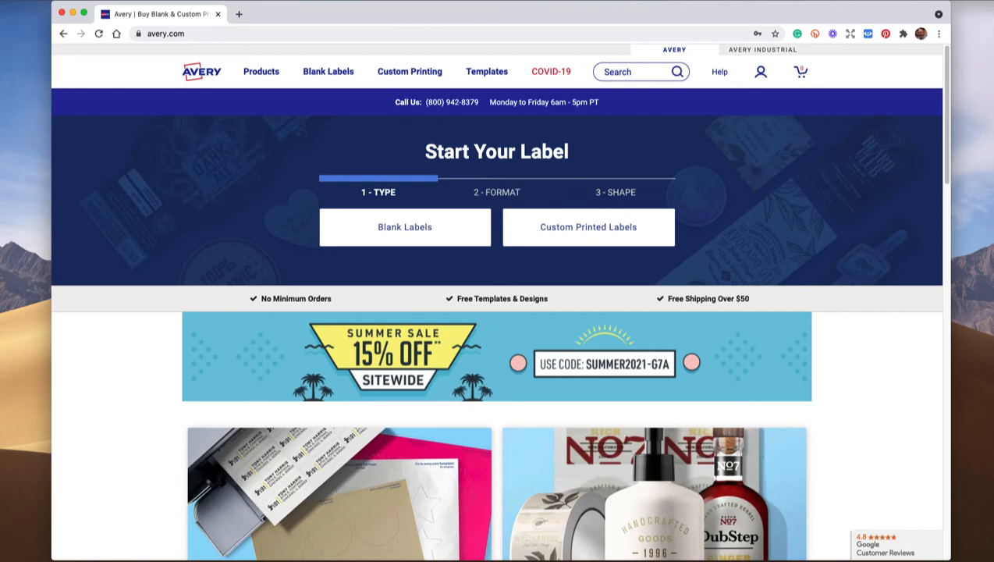
{"action": "scroll", "coordinate": [497, 302], "scroll_direction": "down", "scroll_amount": 1}
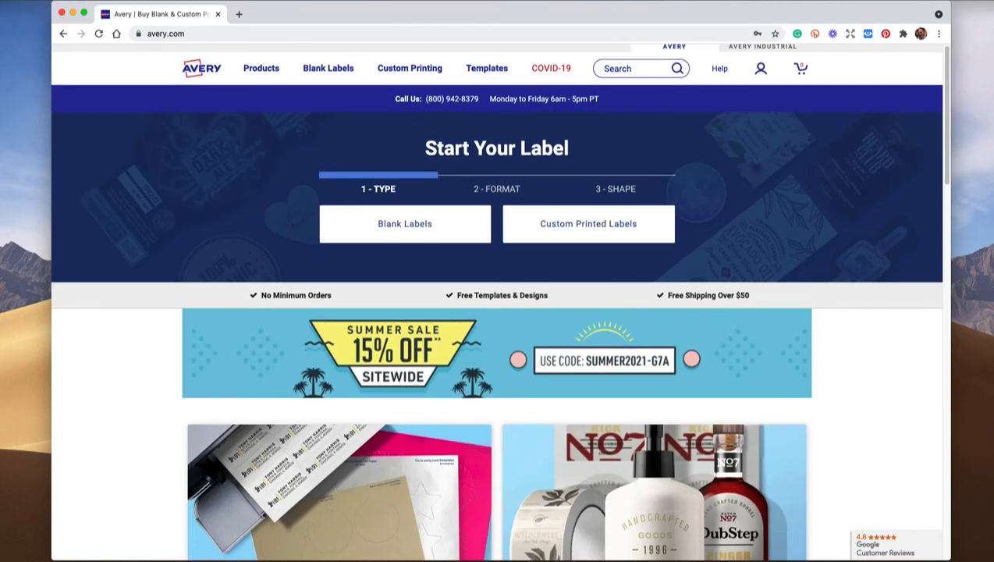
{"action": "scroll", "coordinate": [497, 302], "scroll_direction": "down", "scroll_amount": 3}
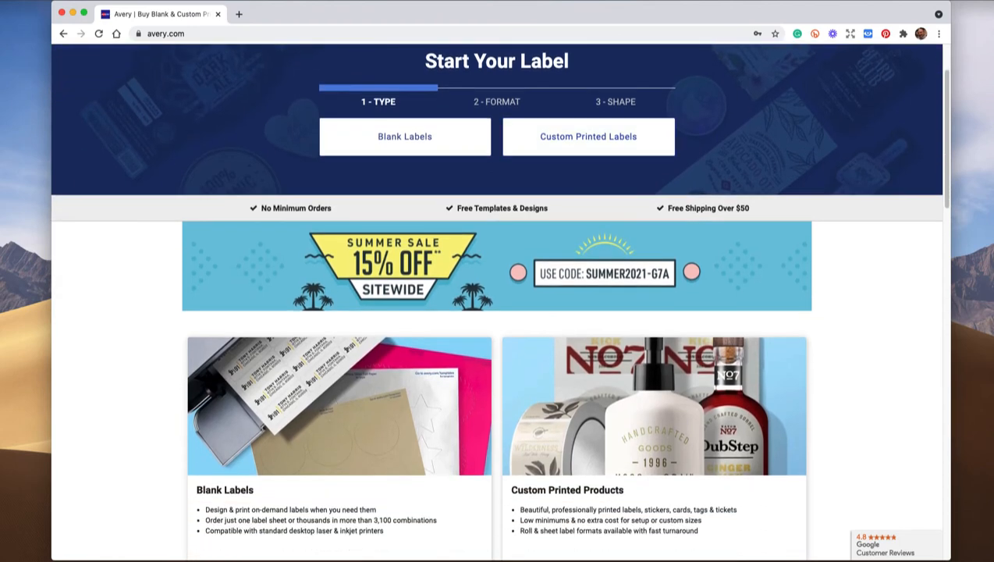
{"action": "scroll", "coordinate": [497, 303], "scroll_direction": "up", "scroll_amount": 3}
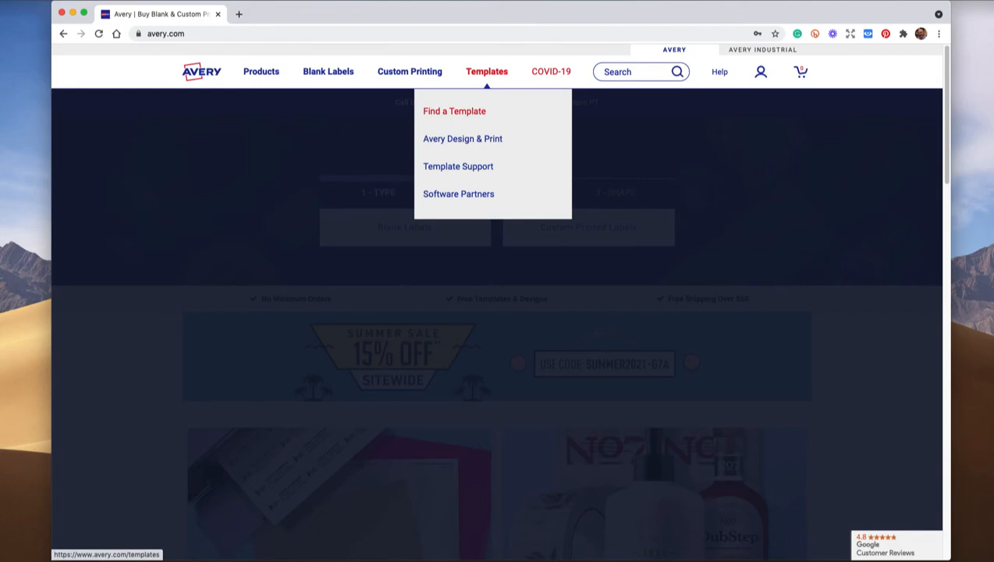
Open Avery's template finder and browse to the Square Labels product category.
{"action": "left_click", "coordinate": [454, 111]}
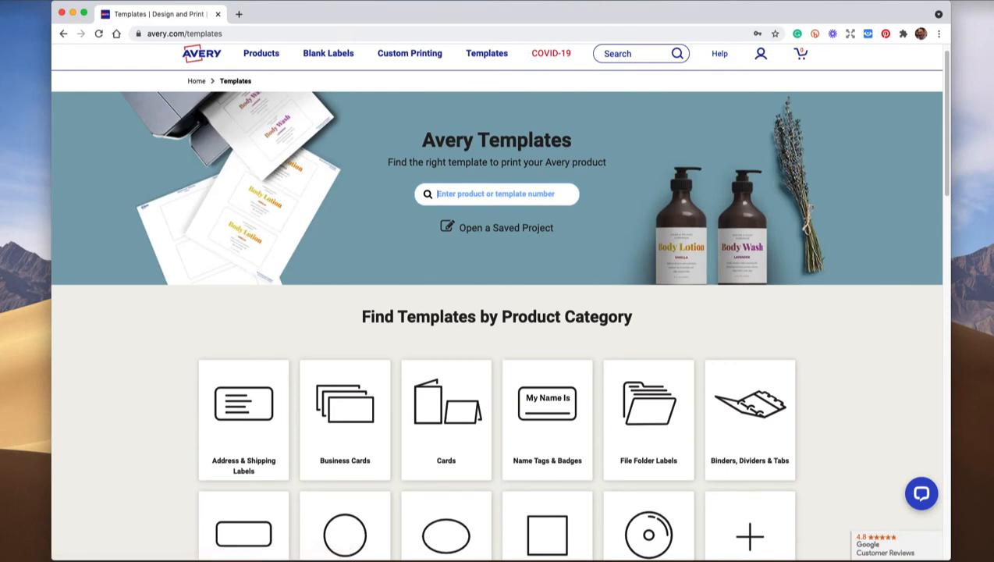
{"action": "scroll", "coordinate": [498, 301], "scroll_direction": "down", "scroll_amount": 1}
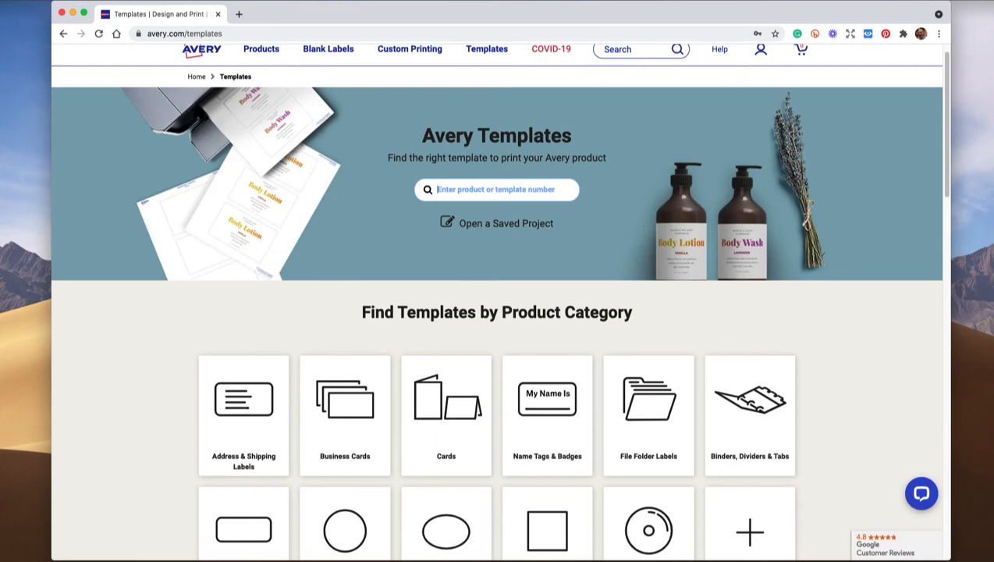
{"action": "scroll", "coordinate": [547, 297], "scroll_direction": "down", "scroll_amount": 3}
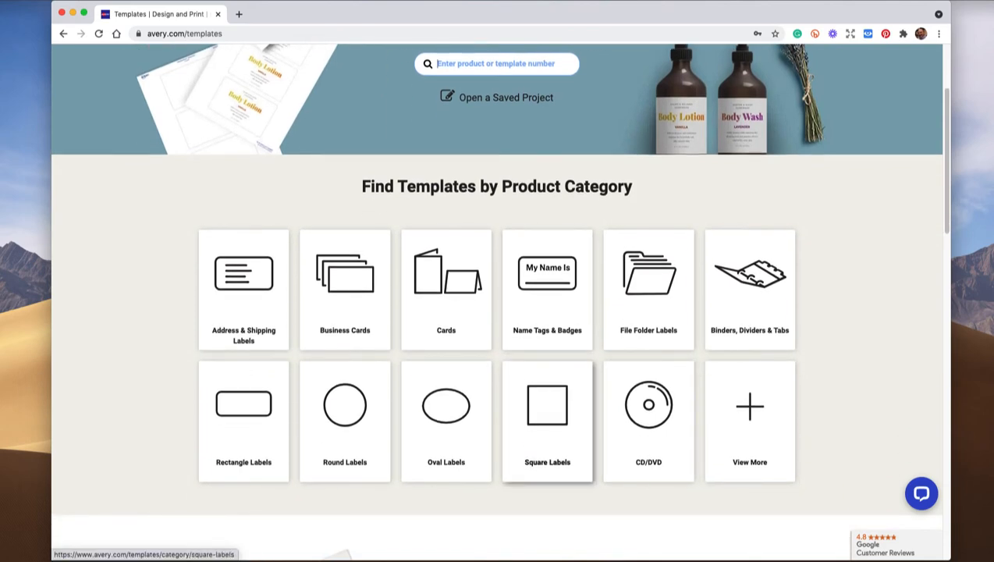
{"action": "left_click", "coordinate": [547, 422]}
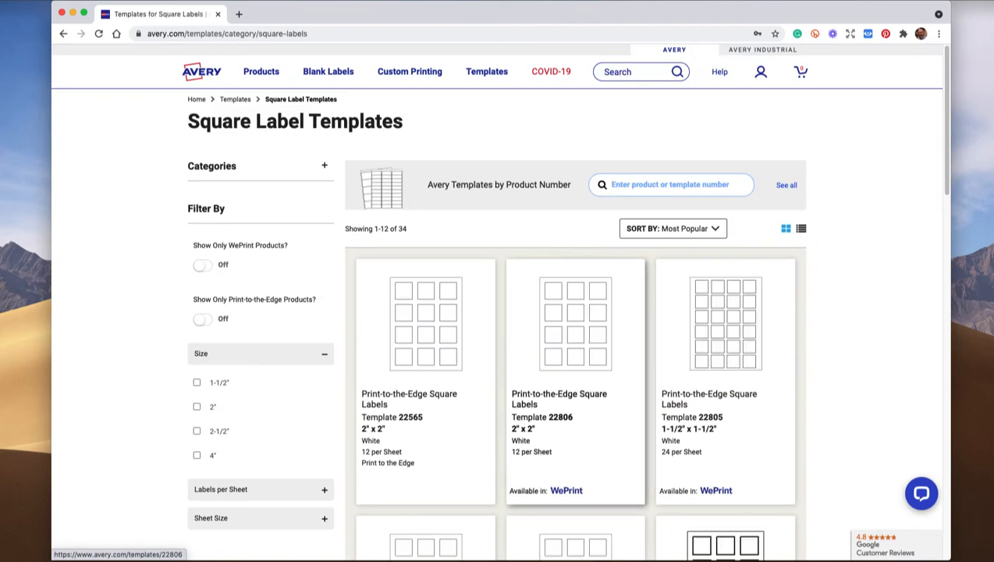
Examine the square label templates, comparing their template numbers, label sizes and labels per sheet.
{"action": "scroll", "coordinate": [499, 312], "scroll_direction": "down", "scroll_amount": 1}
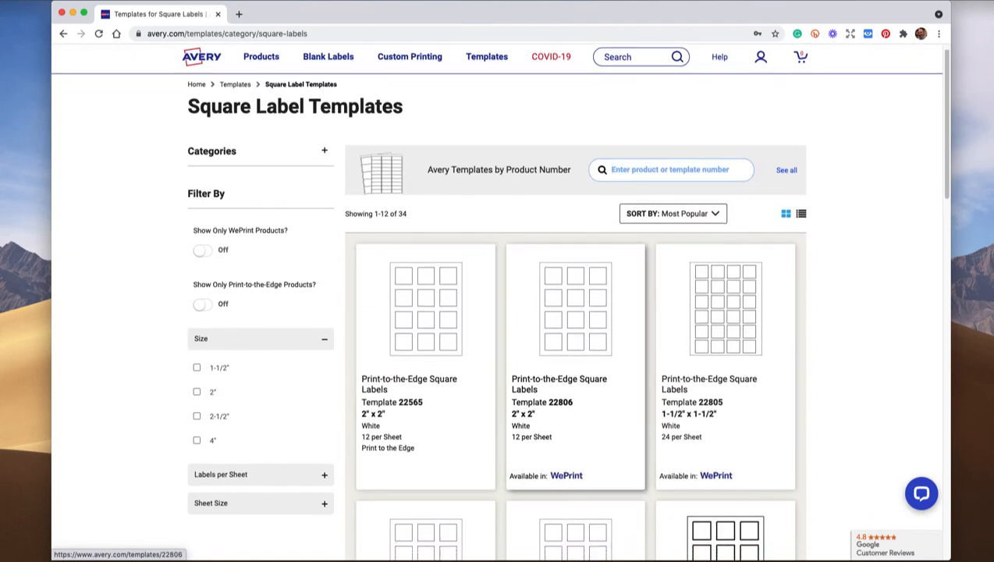
{"action": "scroll", "coordinate": [575, 367], "scroll_direction": "down", "scroll_amount": 3}
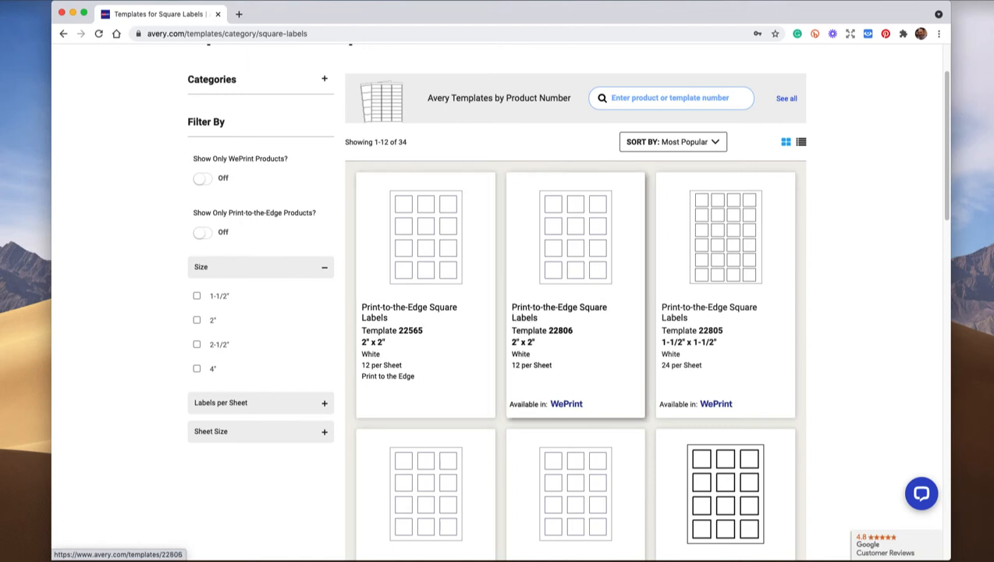
{"action": "scroll", "coordinate": [576, 297], "scroll_direction": "down", "scroll_amount": 2}
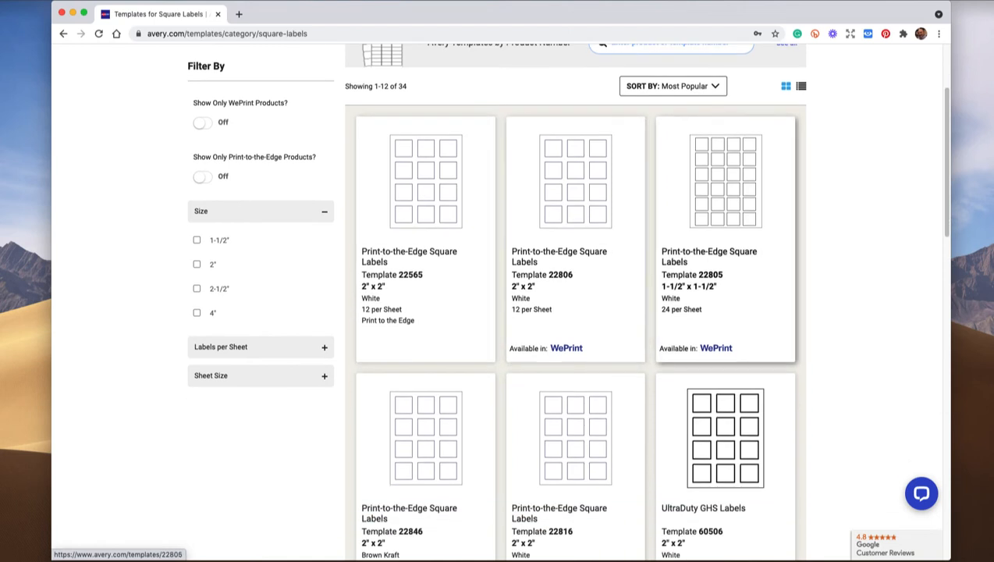
{"action": "scroll", "coordinate": [726, 296], "scroll_direction": "down", "scroll_amount": 5}
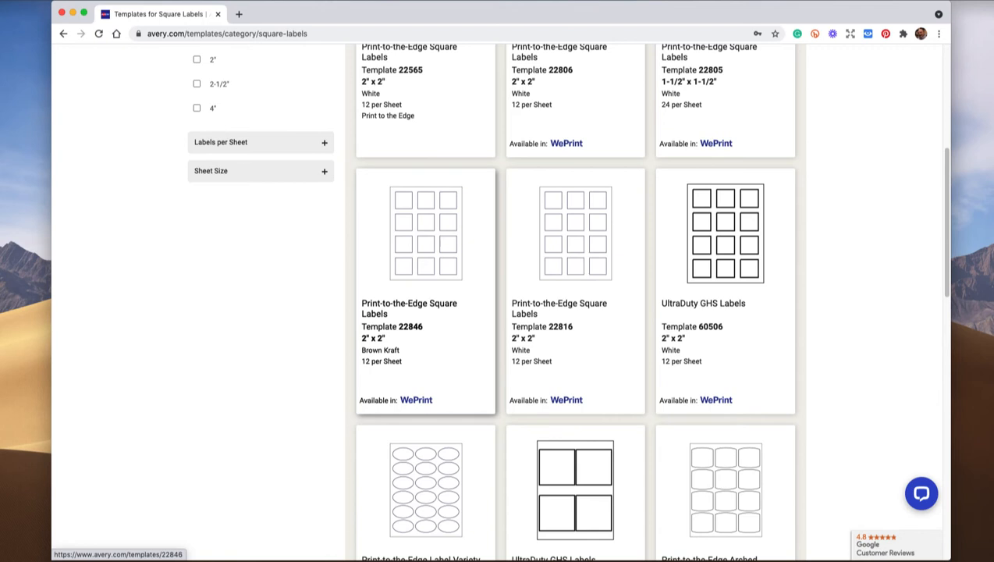
{"action": "scroll", "coordinate": [426, 289], "scroll_direction": "down", "scroll_amount": 1}
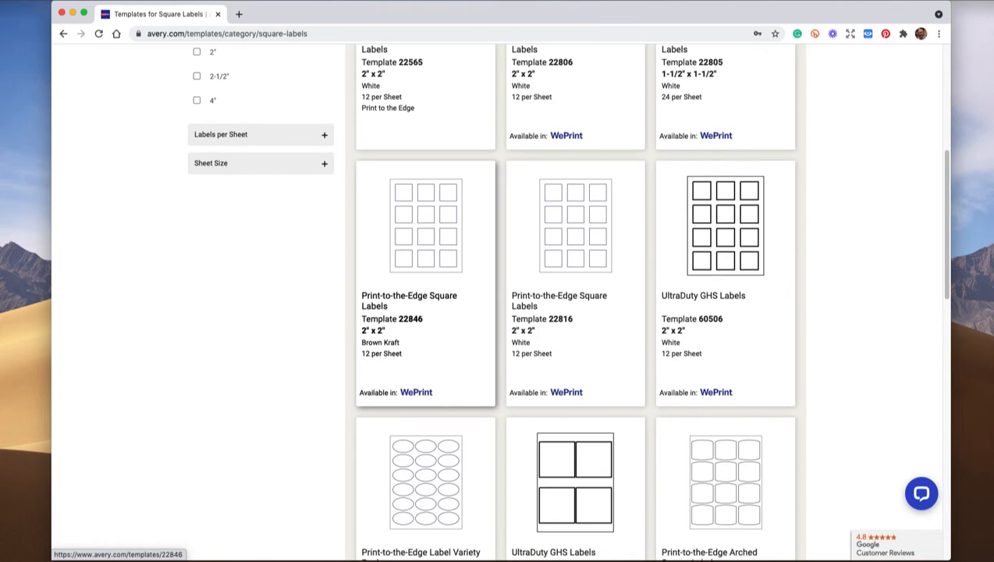
{"action": "scroll", "coordinate": [426, 289], "scroll_direction": "down", "scroll_amount": 5}
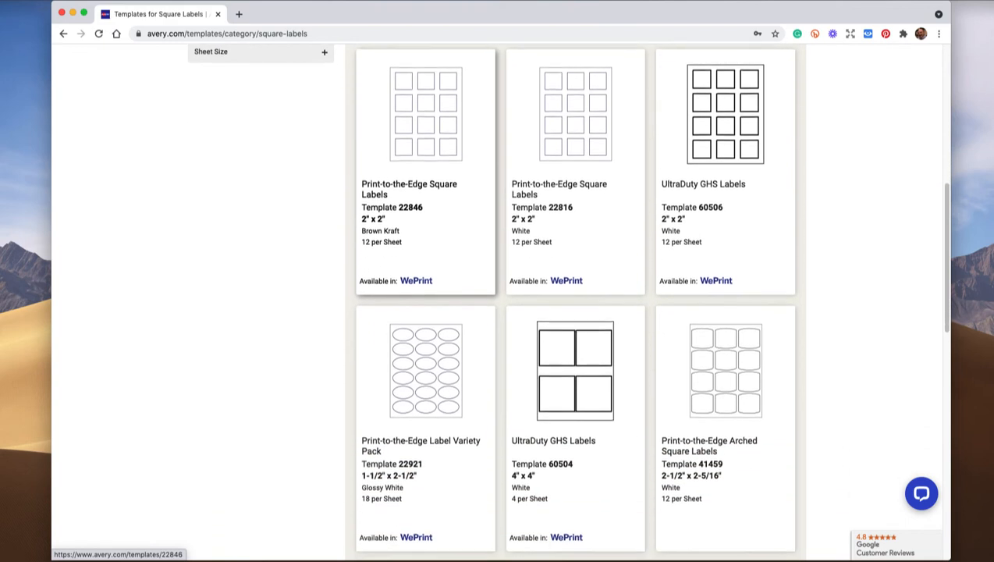
{"action": "scroll", "coordinate": [426, 312], "scroll_direction": "down", "scroll_amount": 1}
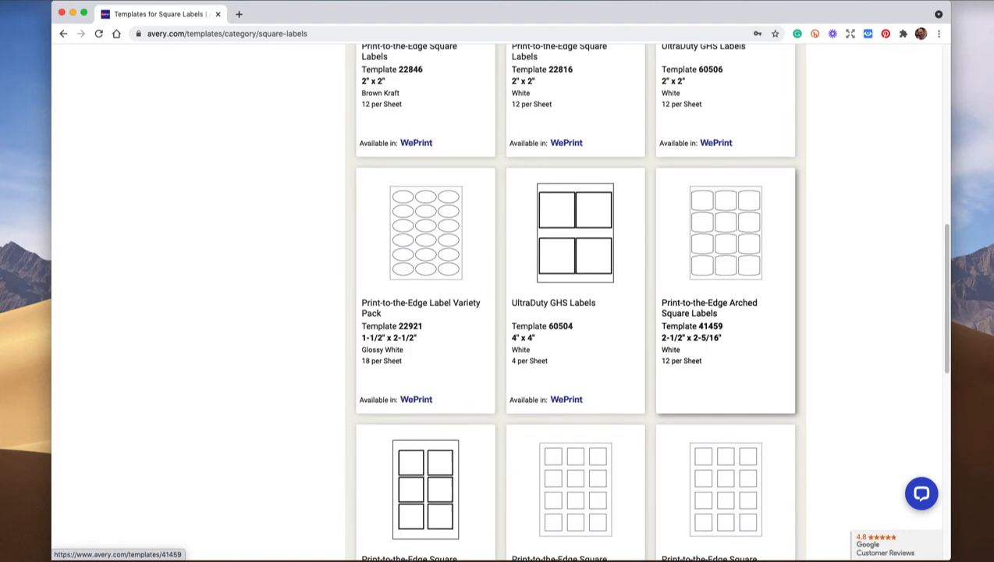
{"action": "scroll", "coordinate": [726, 312], "scroll_direction": "down", "scroll_amount": 7}
{"action": "scroll", "coordinate": [726, 102], "scroll_direction": "down", "scroll_amount": 2}
{"action": "scroll", "coordinate": [725, 234], "scroll_direction": "up", "scroll_amount": 20}
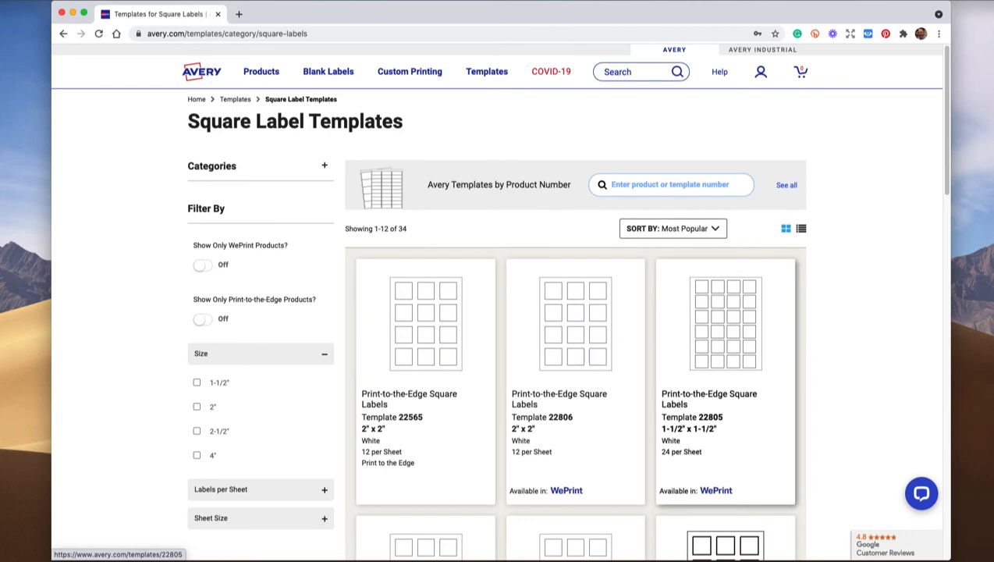
{"action": "scroll", "coordinate": [726, 351], "scroll_direction": "down", "scroll_amount": 1}
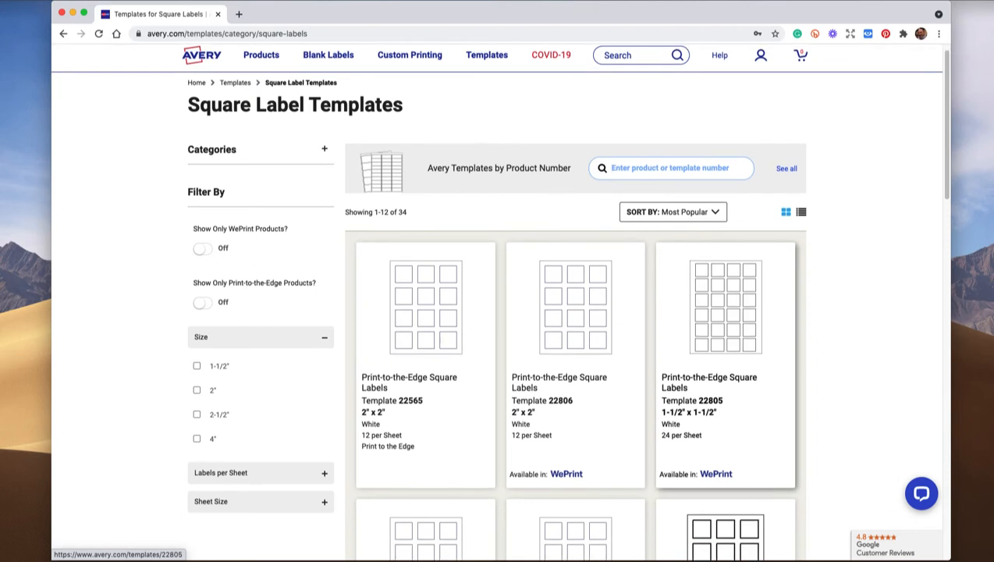
{"action": "scroll", "coordinate": [726, 351], "scroll_direction": "down", "scroll_amount": 1}
{"action": "scroll", "coordinate": [426, 352], "scroll_direction": "up", "scroll_amount": 1}
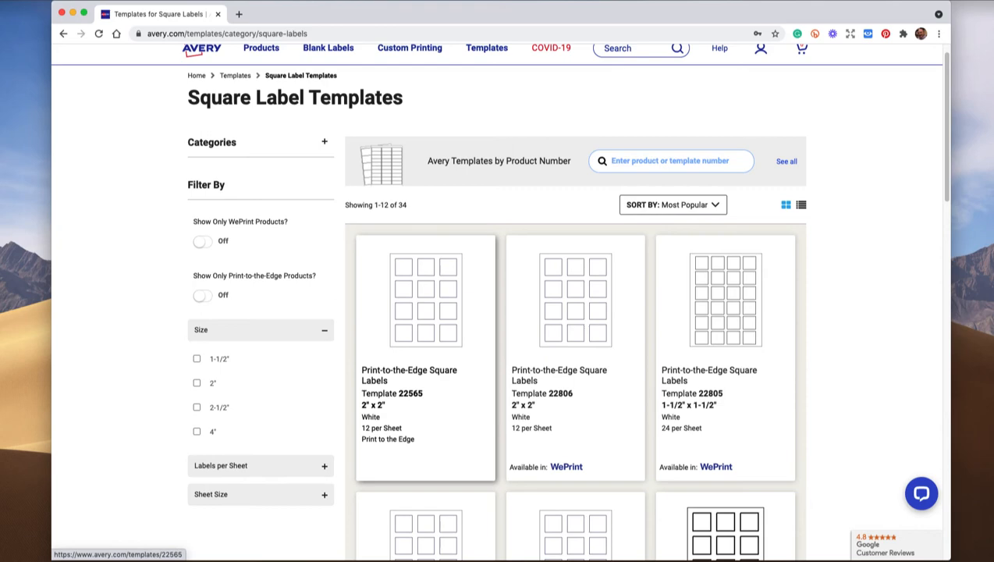
Open the 2" x 2" square label template 22565 and download its blank template as an Adobe PDF.
{"action": "left_click", "coordinate": [426, 352]}
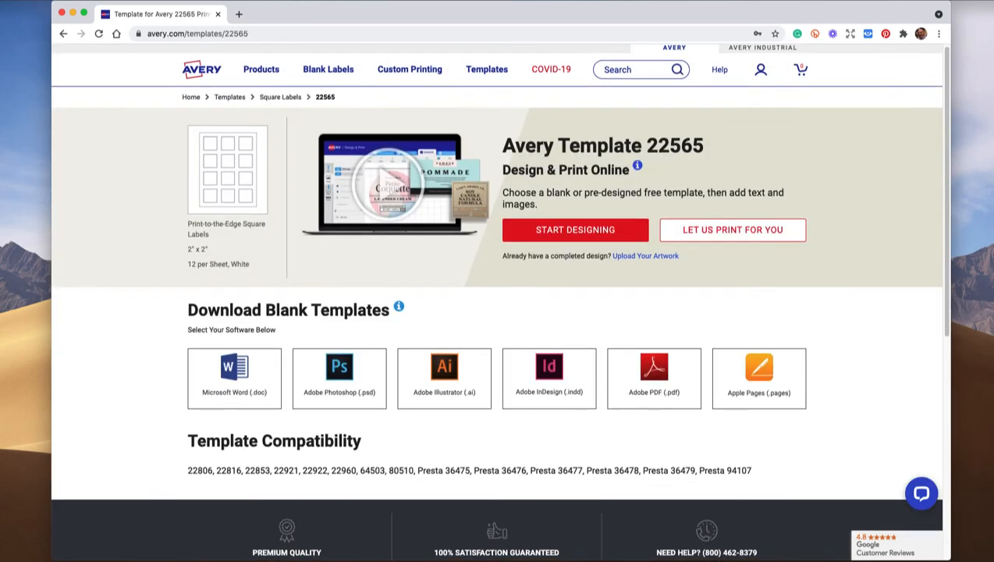
{"action": "scroll", "coordinate": [759, 374], "scroll_direction": "down", "scroll_amount": 1}
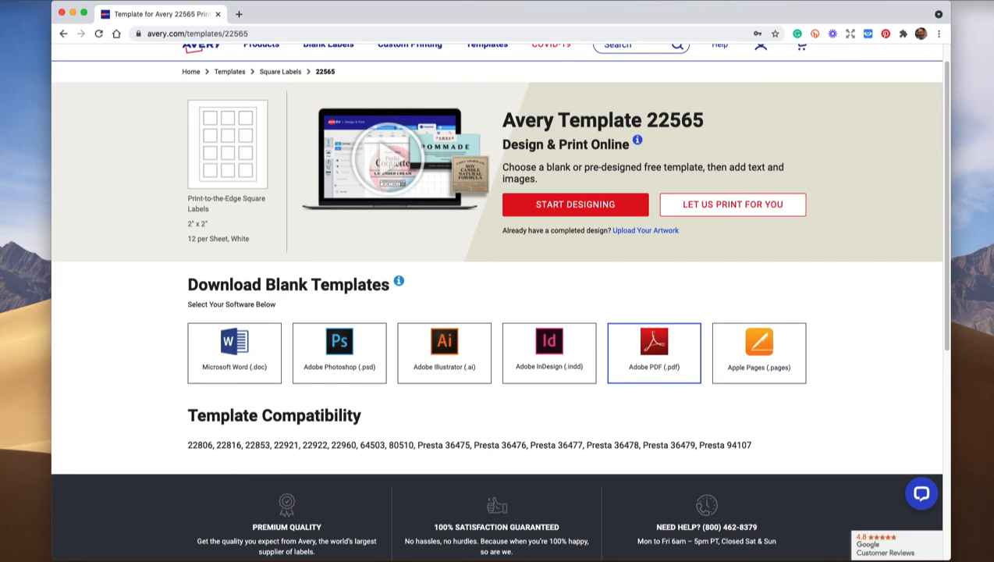
{"action": "left_click", "coordinate": [654, 353]}
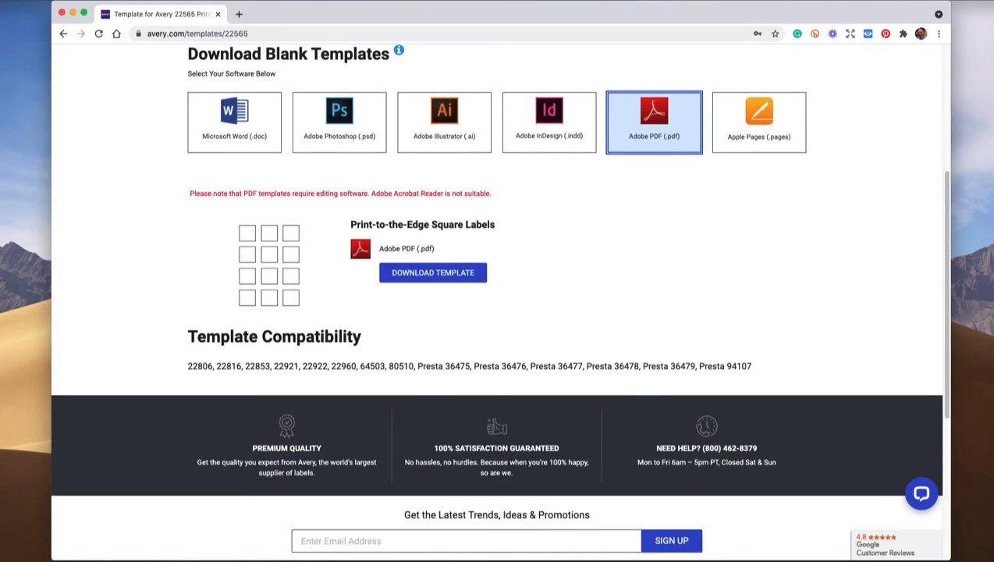
{"action": "left_click", "coordinate": [432, 272]}
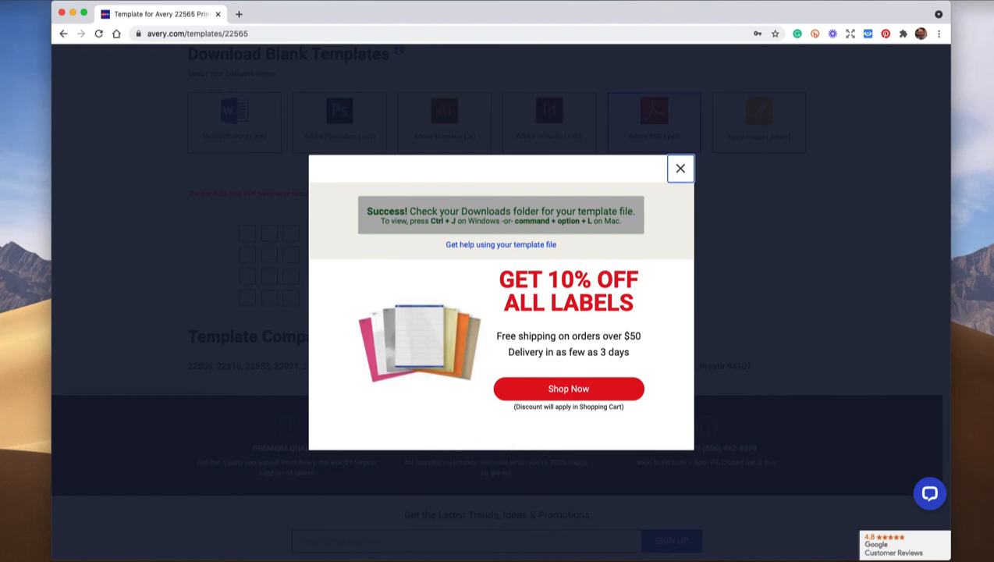
{"action": "key", "text": "Escape"}
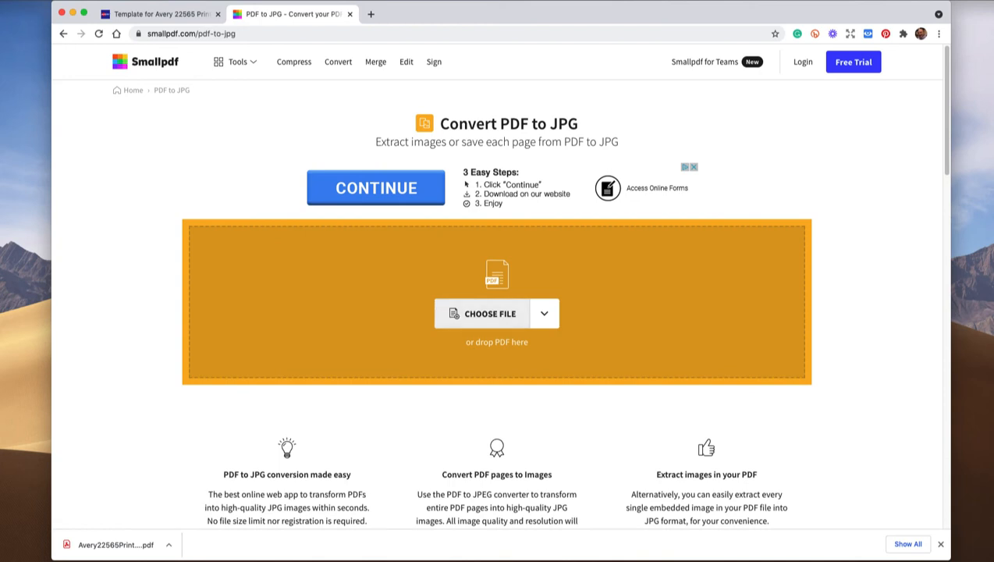
Load Avery22565PrinttotheEdgeSquareLabels.pdf from the Downloads folder into Smallpdf's PDF to JPG converter.
{"action": "left_click", "coordinate": [483, 314]}
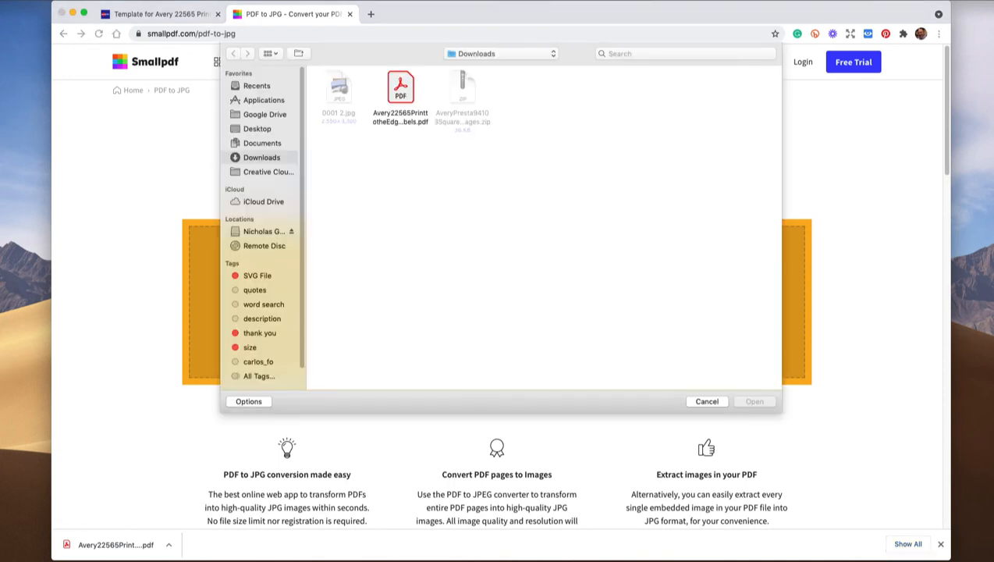
{"action": "left_click", "coordinate": [400, 88]}
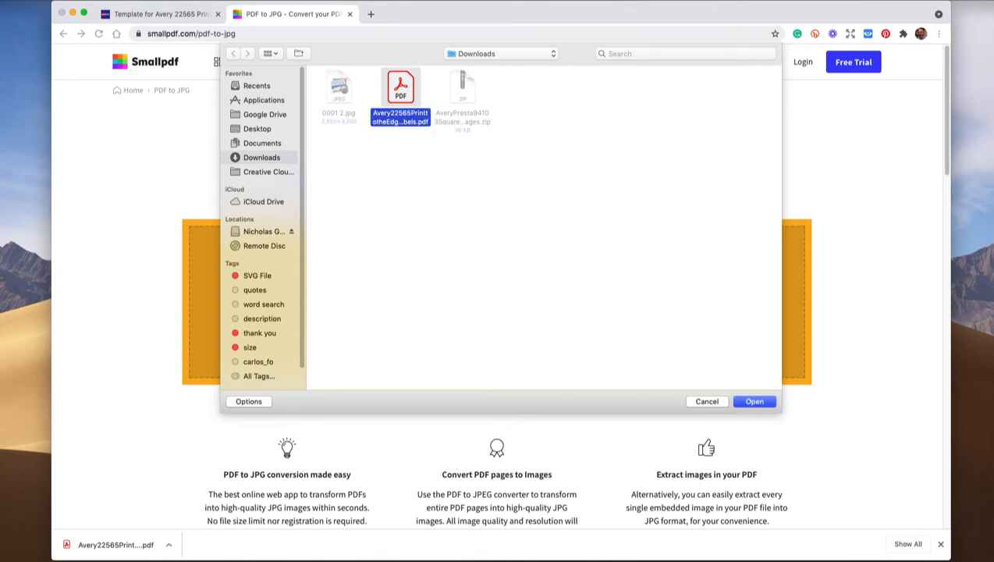
{"action": "double_click", "coordinate": [398, 114]}
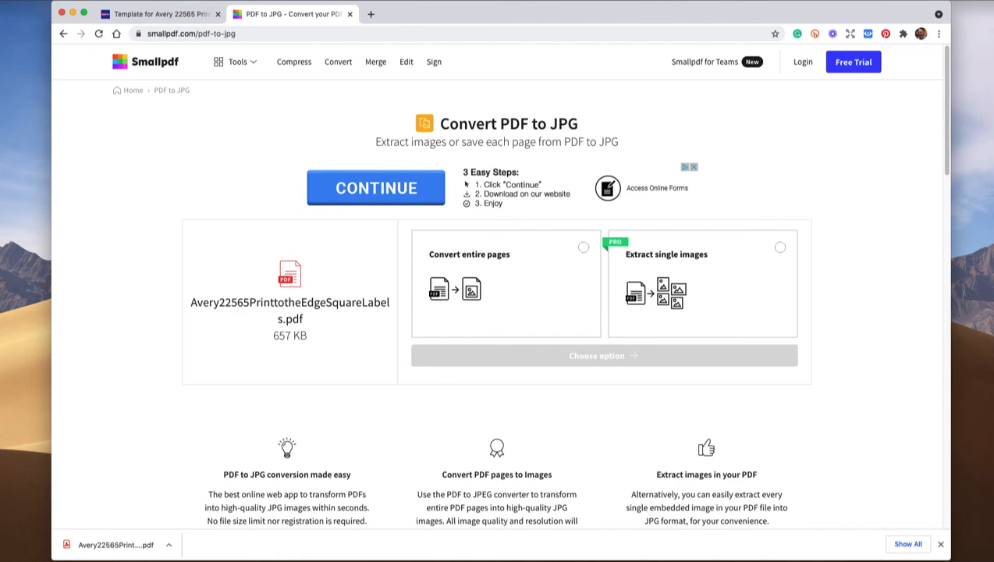
Convert the uploaded label template PDF to JPG with the Convert entire pages option.
{"action": "scroll", "coordinate": [498, 284], "scroll_direction": "down", "scroll_amount": 1}
{"action": "left_click", "coordinate": [584, 203]}
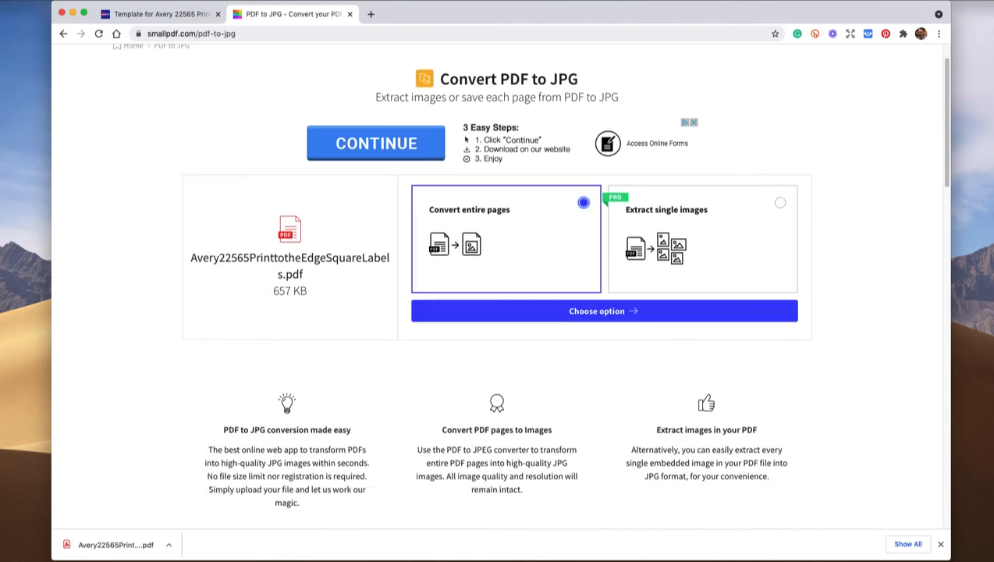
{"action": "left_click", "coordinate": [604, 311]}
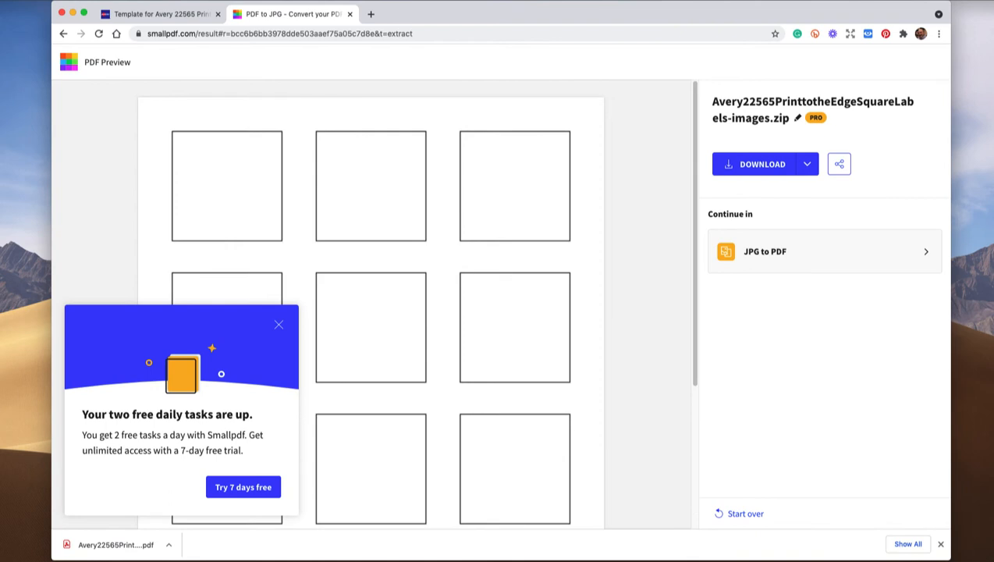
Examine the converted label sheet in the PDF preview and in the opened image 0001 3.jpg.
{"action": "scroll", "coordinate": [371, 305], "scroll_direction": "down", "scroll_amount": 2}
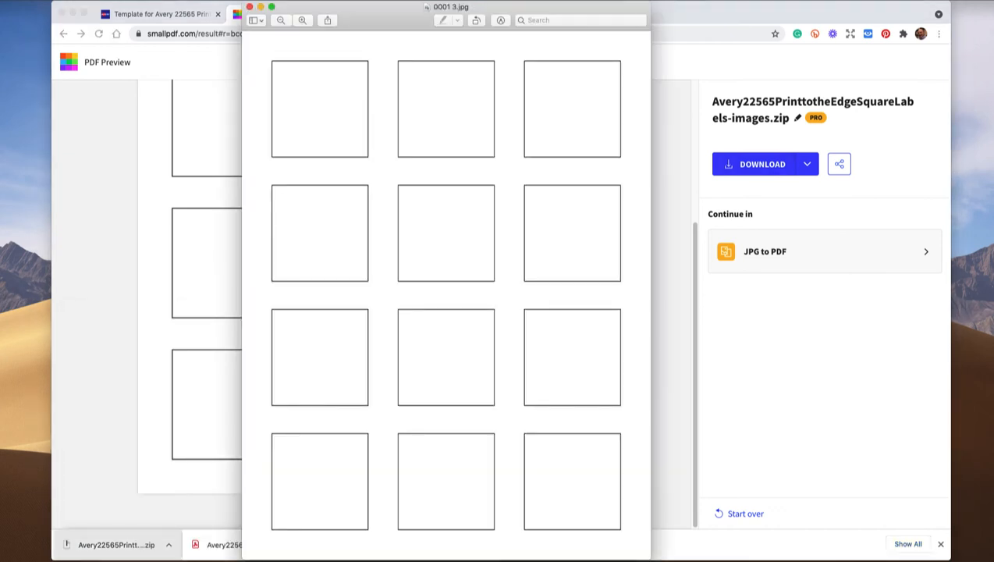
{"action": "mouse_move", "coordinate": [374, 7]}
{"action": "left_mouse_down"}
{"action": "mouse_move", "coordinate": [364, 7]}
{"action": "mouse_move", "coordinate": [377, 7]}
{"action": "left_mouse_up"}
{"action": "scroll", "coordinate": [190, 304], "scroll_direction": "up", "scroll_amount": 2}
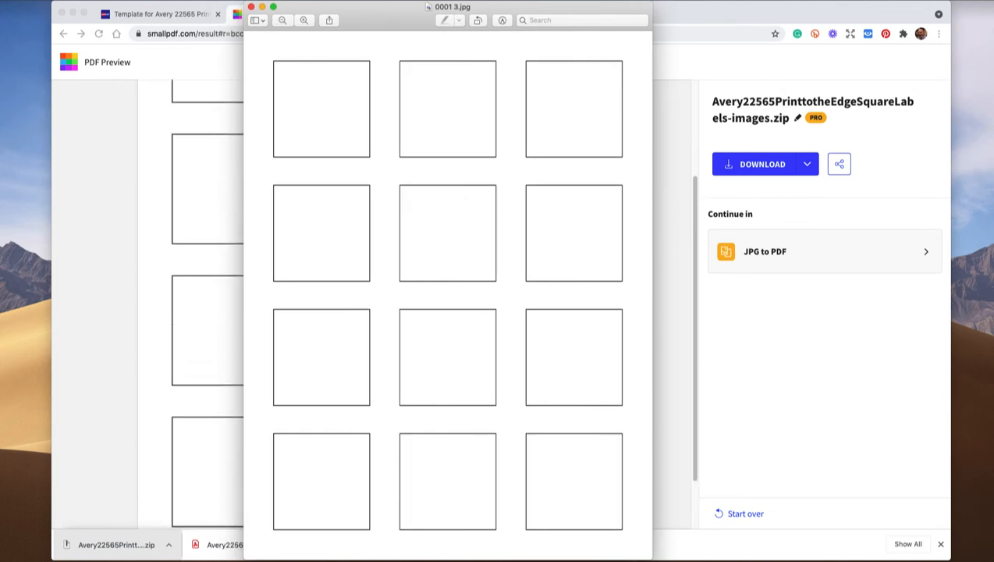
{"action": "left_click_drag", "start_coordinate": [375, 7], "coordinate": [368, 7]}
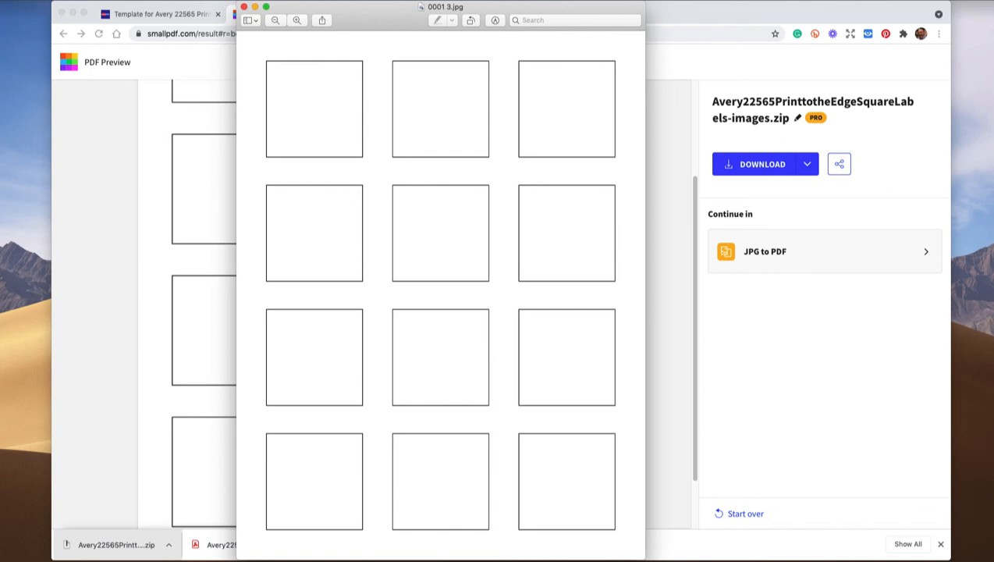
Put the image preview away and upload 0001 3.jpg from the Downloads folder to the Canva Uploads folder.
{"action": "left_click", "coordinate": [255, 6]}
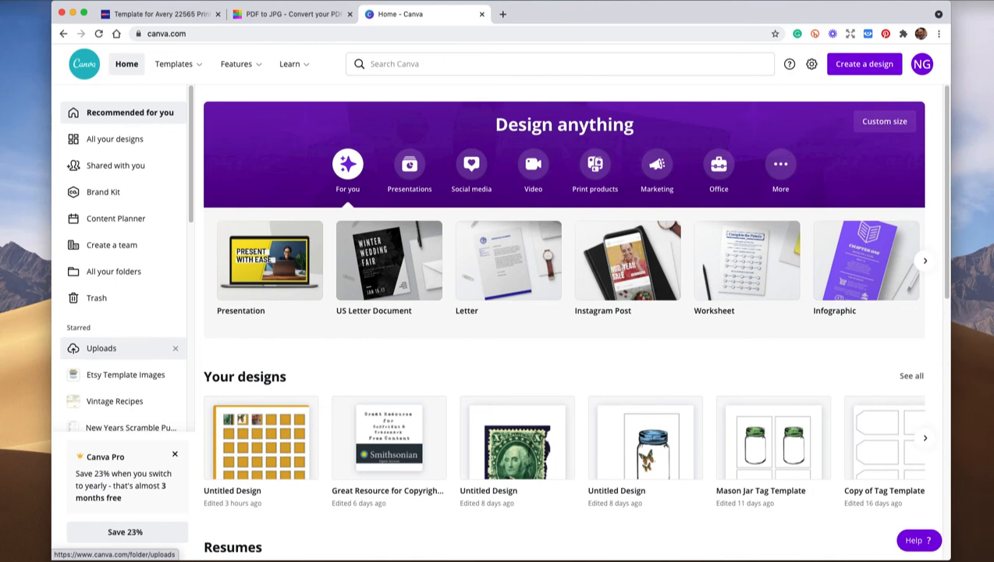
{"action": "left_click", "coordinate": [106, 348]}
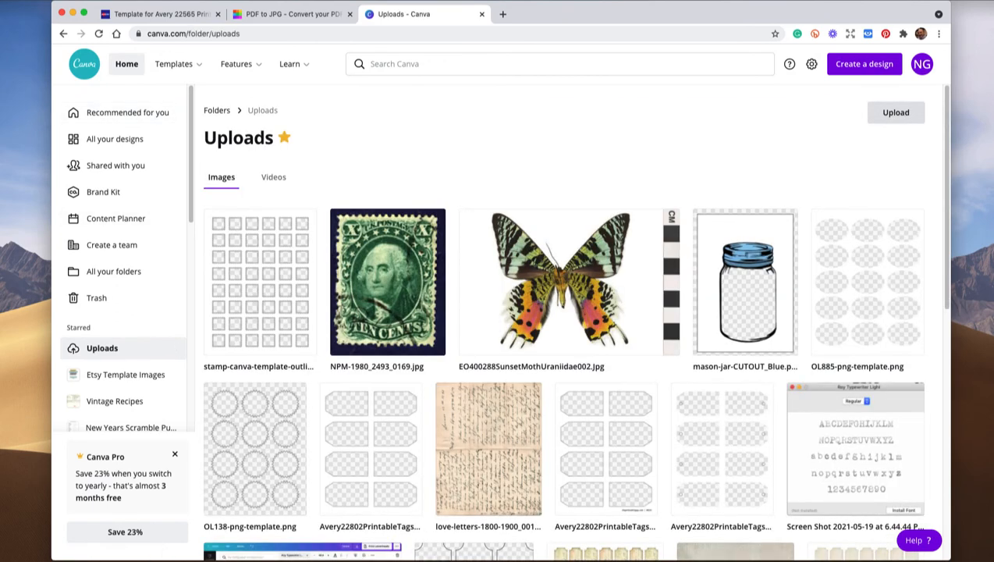
{"action": "left_click", "coordinate": [896, 112]}
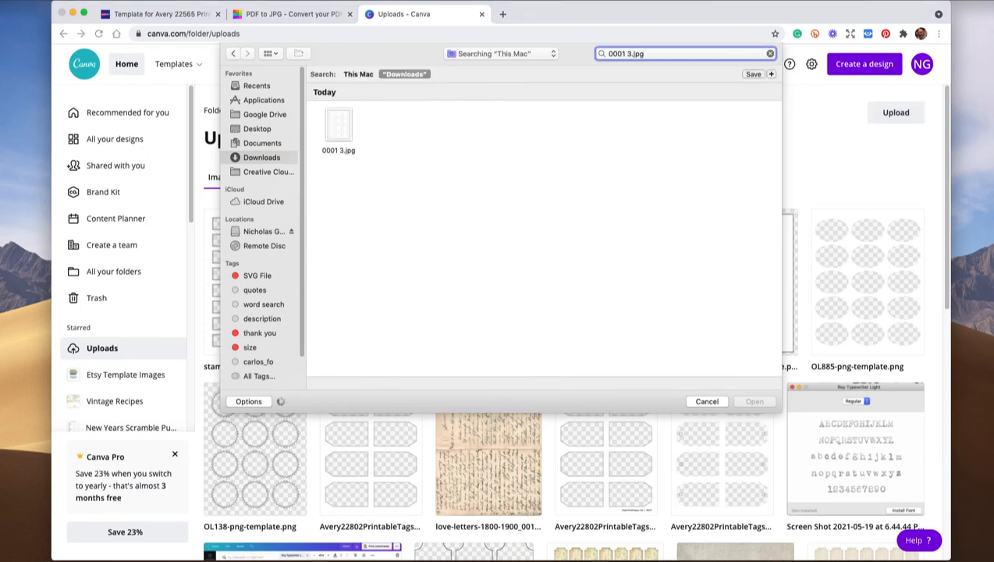
{"action": "left_click", "coordinate": [339, 126]}
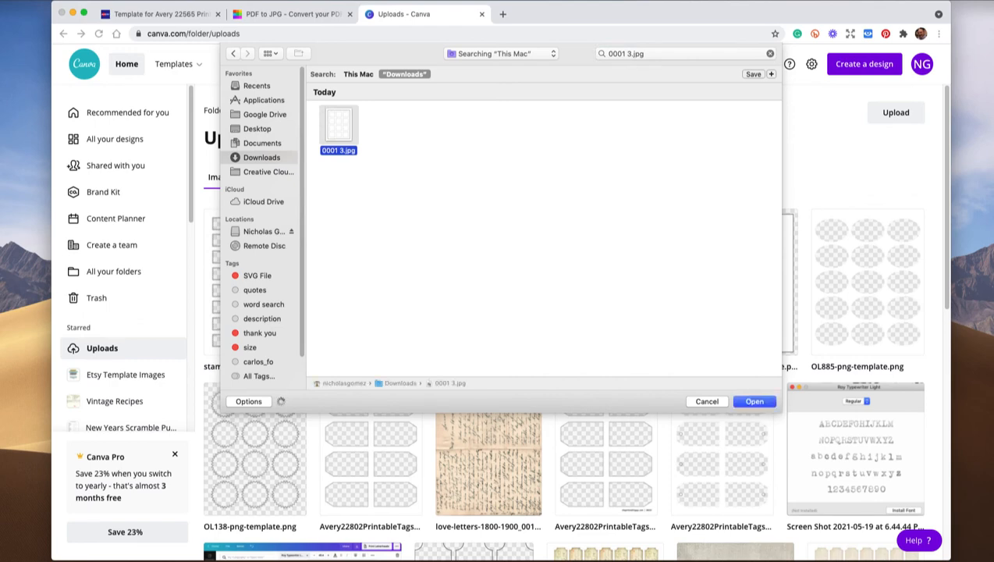
{"action": "left_click", "coordinate": [755, 401]}
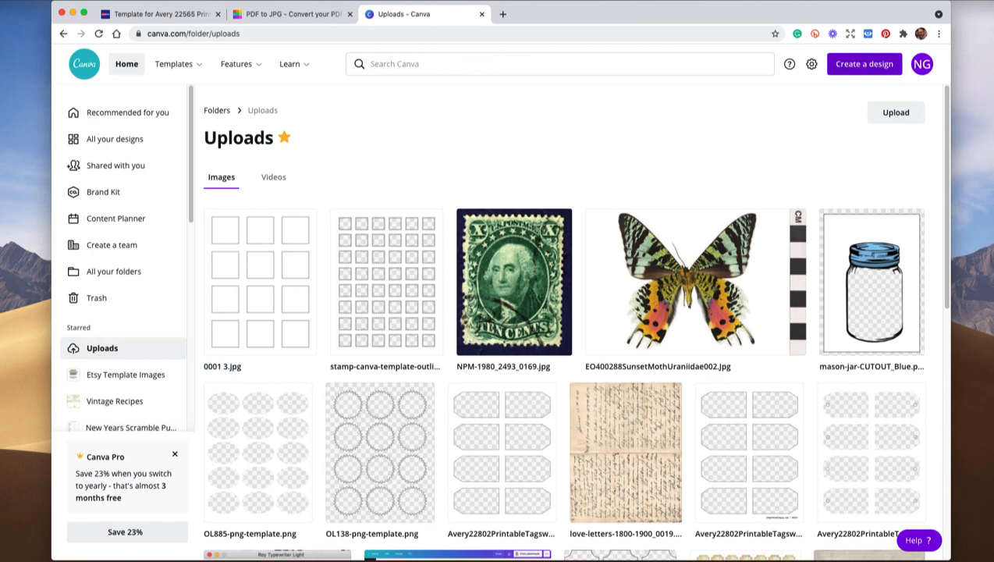
Create a US Letter Document and place the uploaded label template image on it, enlarged to fill the page.
{"action": "left_click", "coordinate": [864, 64]}
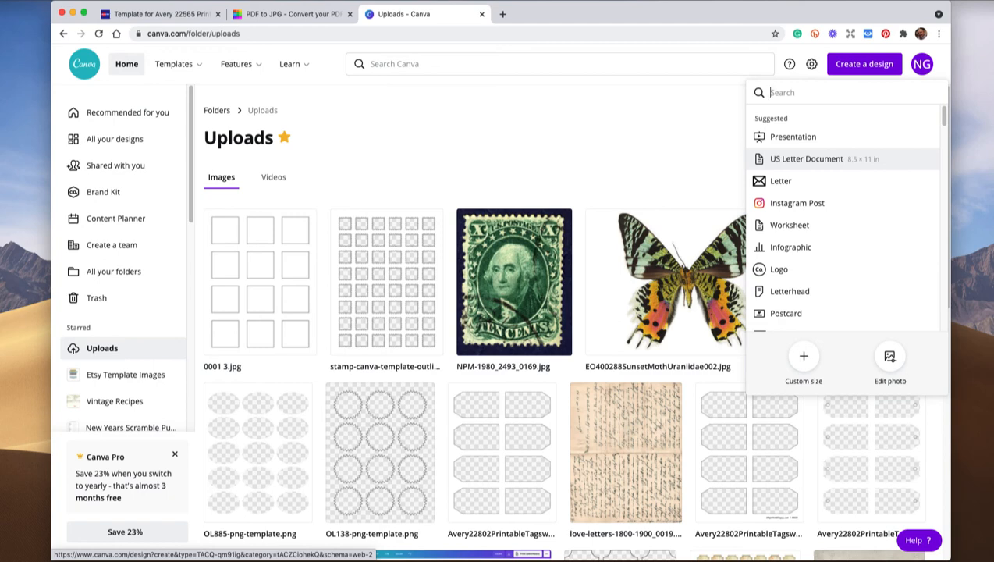
{"action": "left_click", "coordinate": [807, 158]}
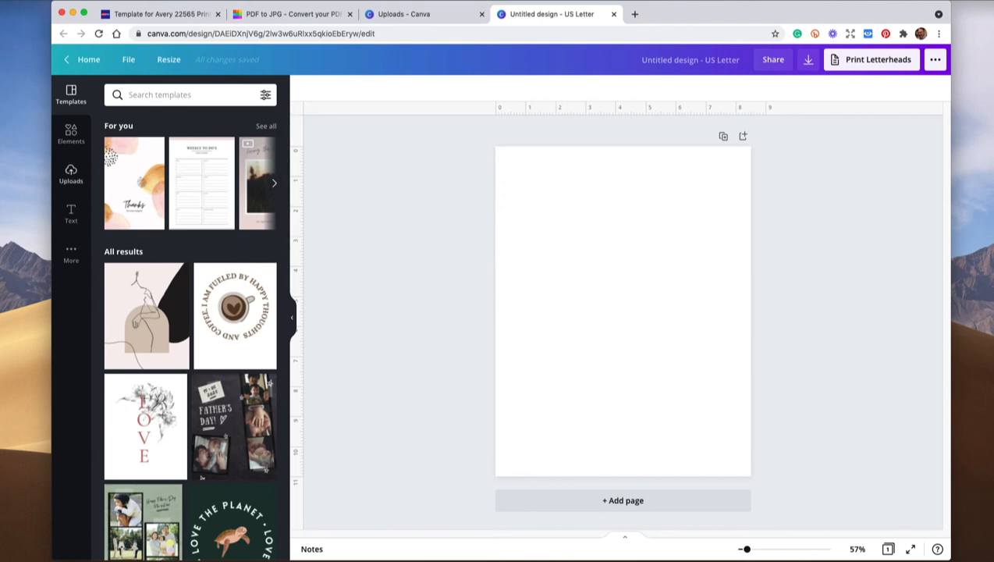
{"action": "left_click", "coordinate": [71, 173]}
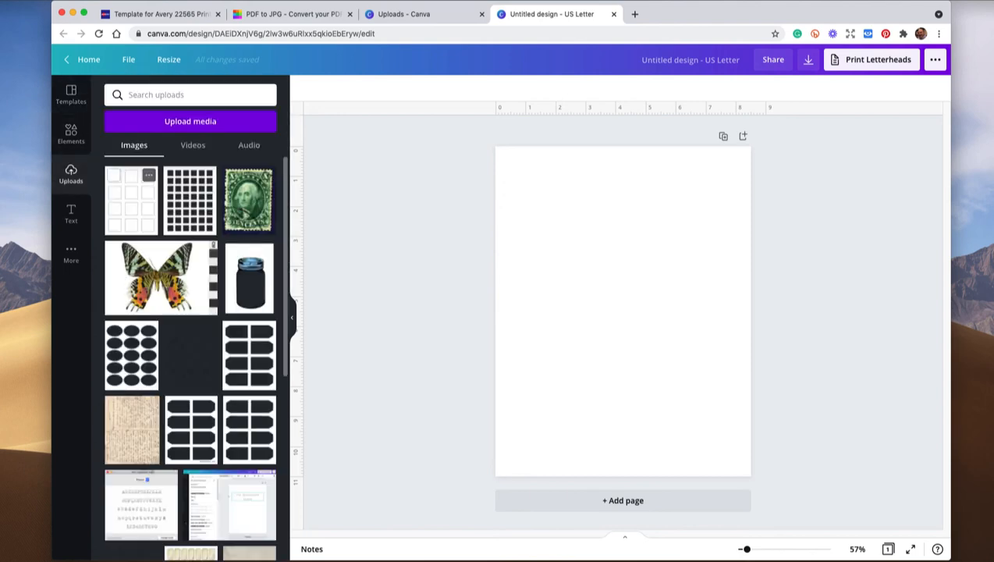
{"action": "left_click", "coordinate": [131, 200]}
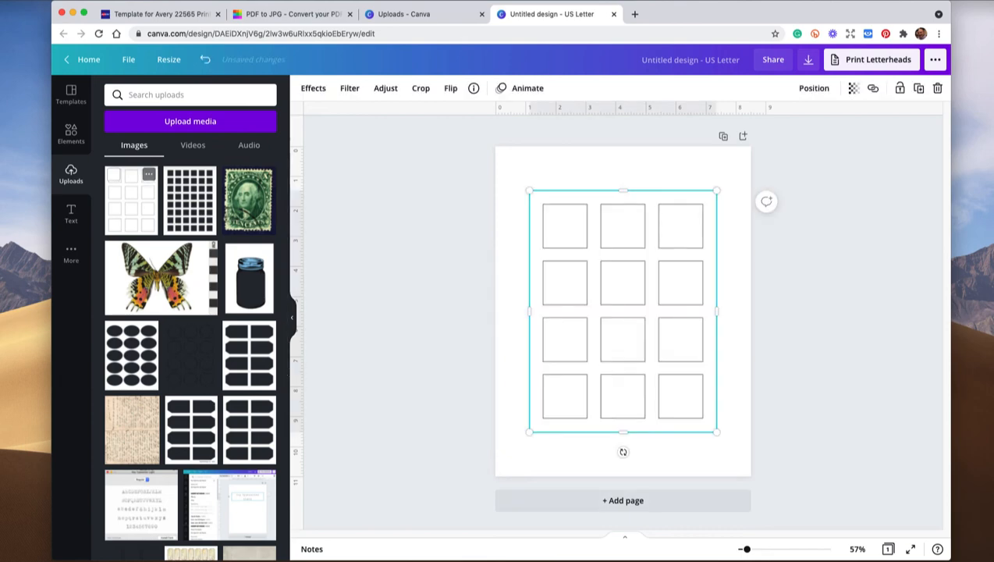
{"action": "left_click_drag", "start_coordinate": [530, 190], "coordinate": [496, 147]}
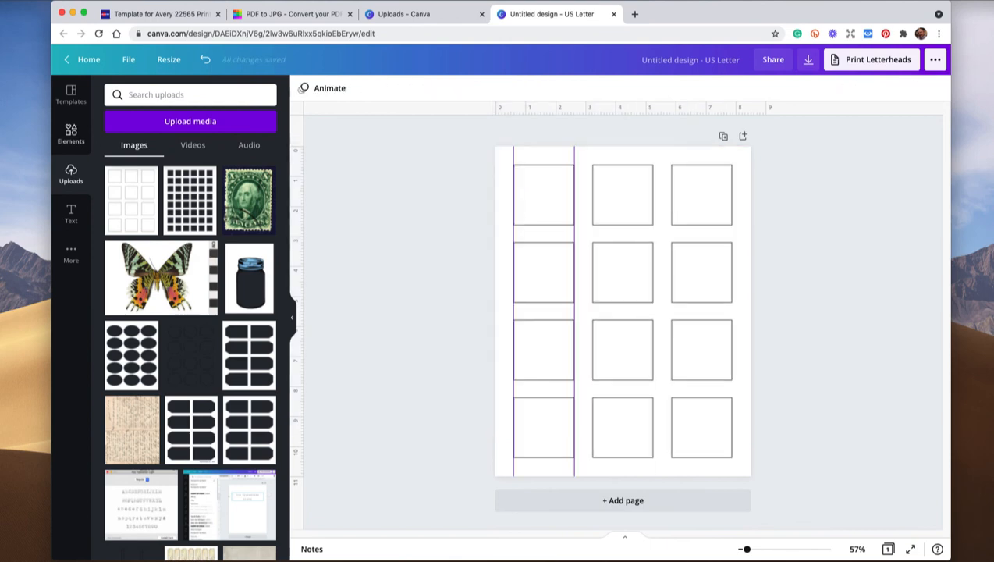
Add a gold square, shrink it to fit inside the first label, and repeat it across the top row of labels.
{"action": "left_click", "coordinate": [71, 134]}
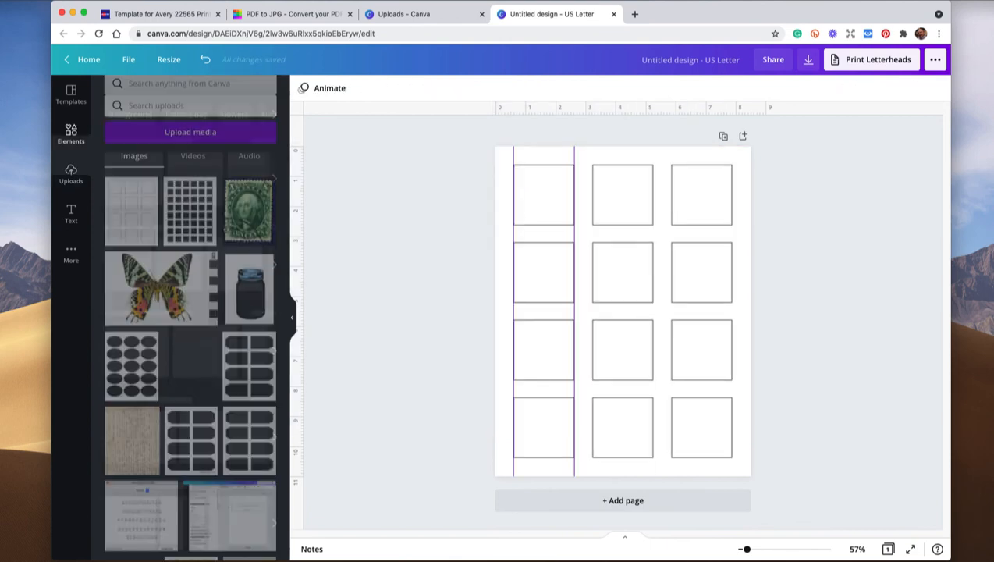
{"action": "left_click", "coordinate": [129, 185]}
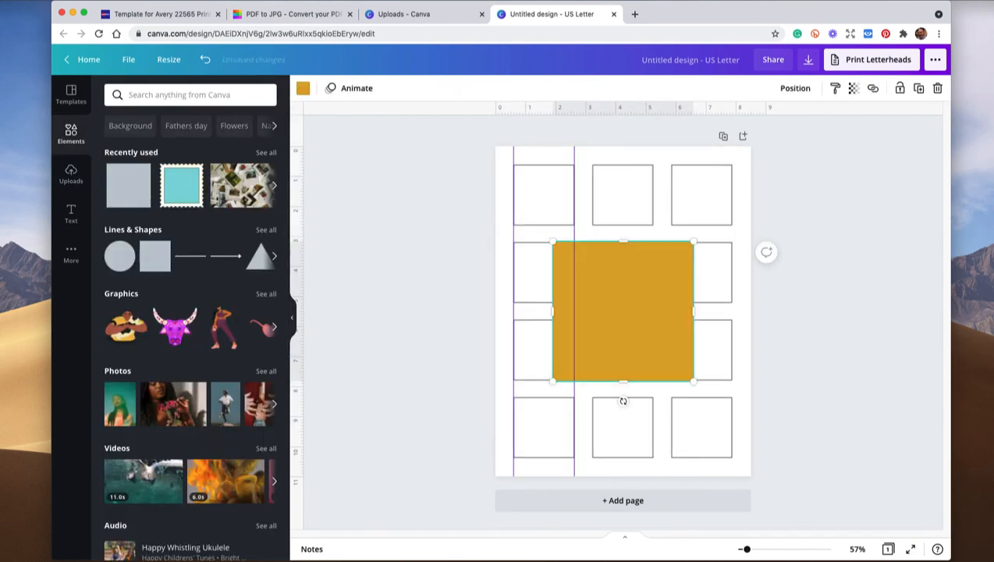
{"action": "left_click_drag", "start_coordinate": [622, 310], "coordinate": [584, 235]}
{"action": "left_click_drag", "start_coordinate": [654, 234], "coordinate": [574, 234]}
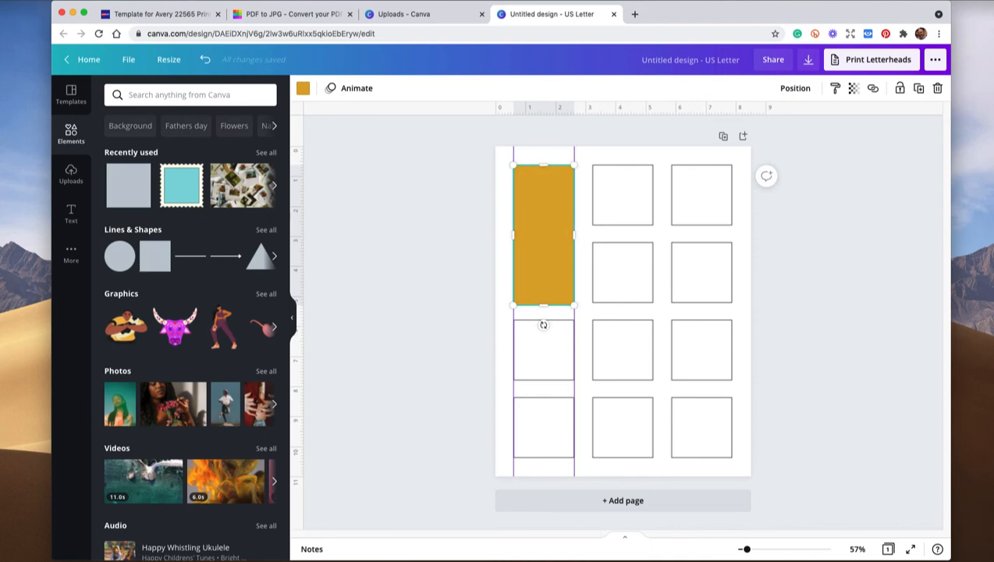
{"action": "left_click_drag", "start_coordinate": [543, 305], "coordinate": [544, 196]}
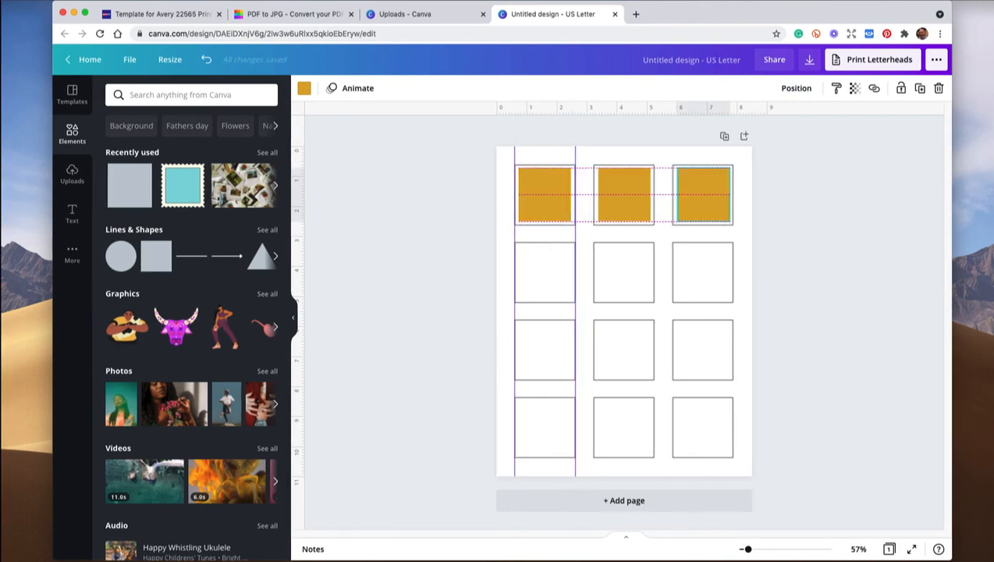
{"action": "left_click_drag", "start_coordinate": [704, 195], "coordinate": [704, 196]}
{"action": "left_click", "coordinate": [812, 242]}
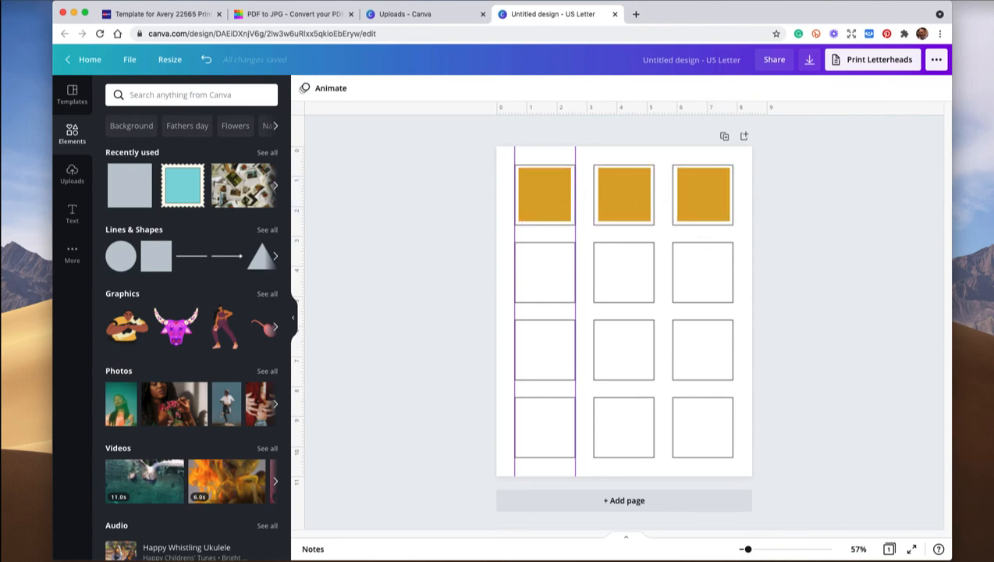
Delete the three gold squares from the top row of labels.
{"action": "left_click", "coordinate": [704, 195]}
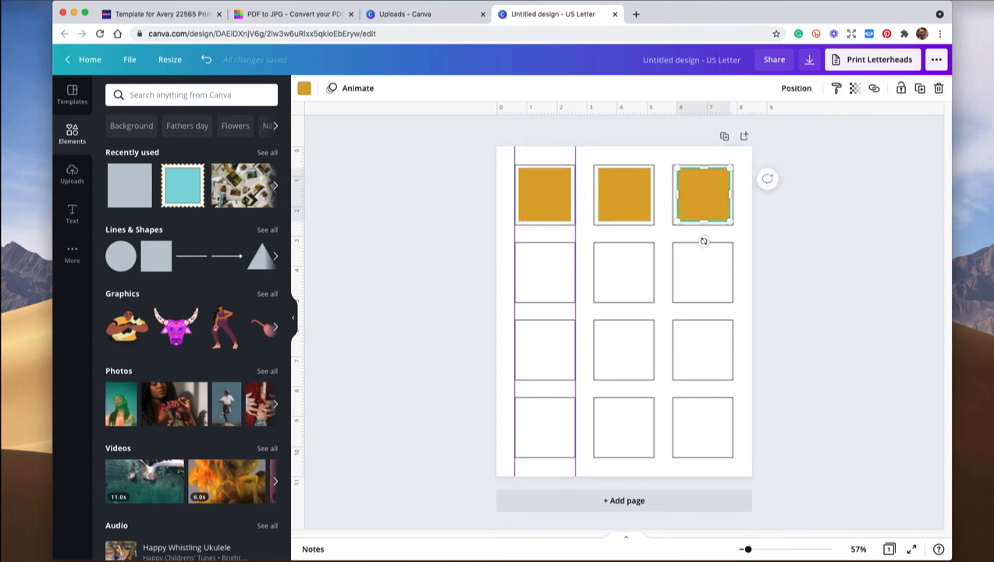
{"action": "key", "text": "Left"}
{"action": "key", "text": "Right"}
{"action": "key", "text": "Delete"}
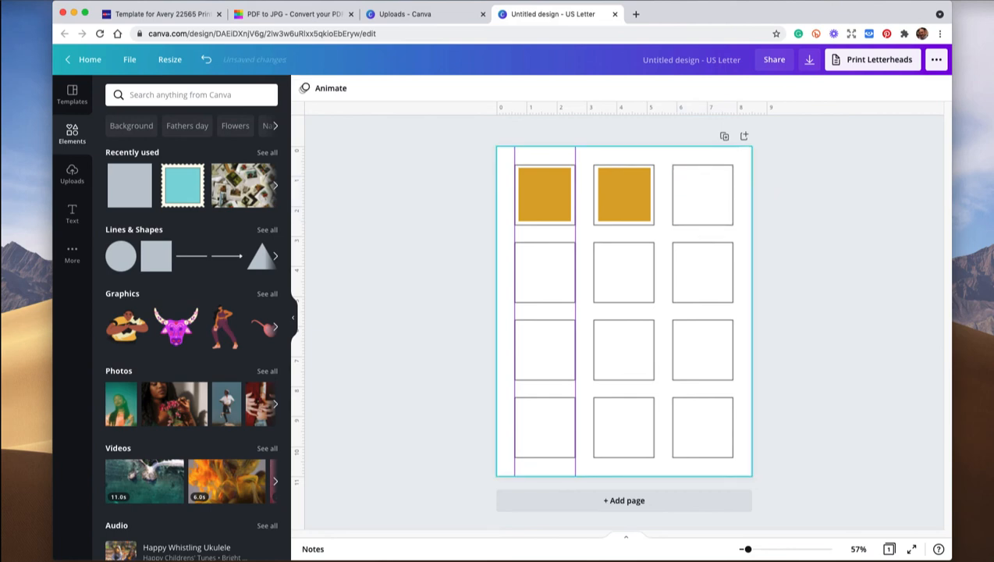
{"action": "left_click", "coordinate": [276, 256]}
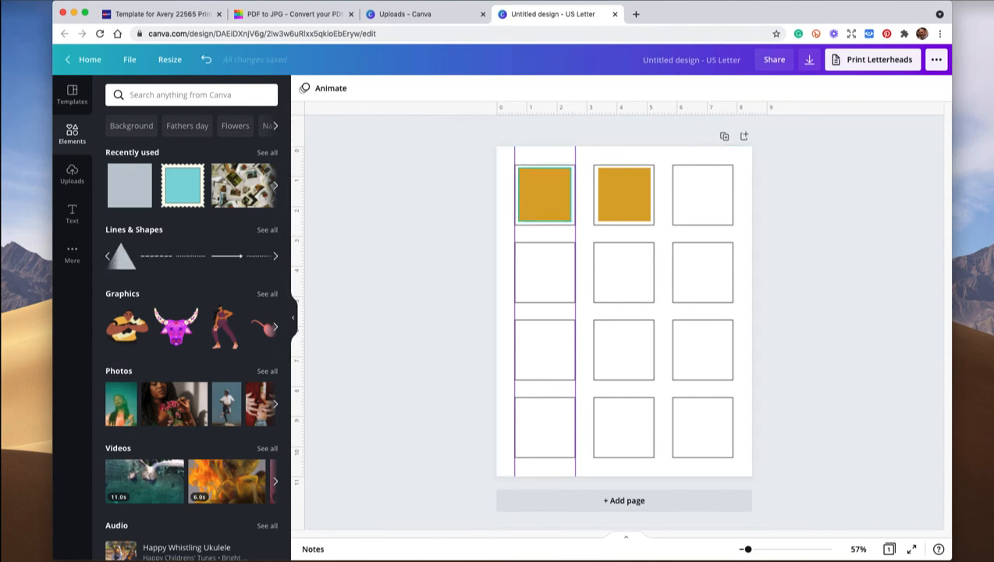
{"action": "left_click", "coordinate": [625, 194]}
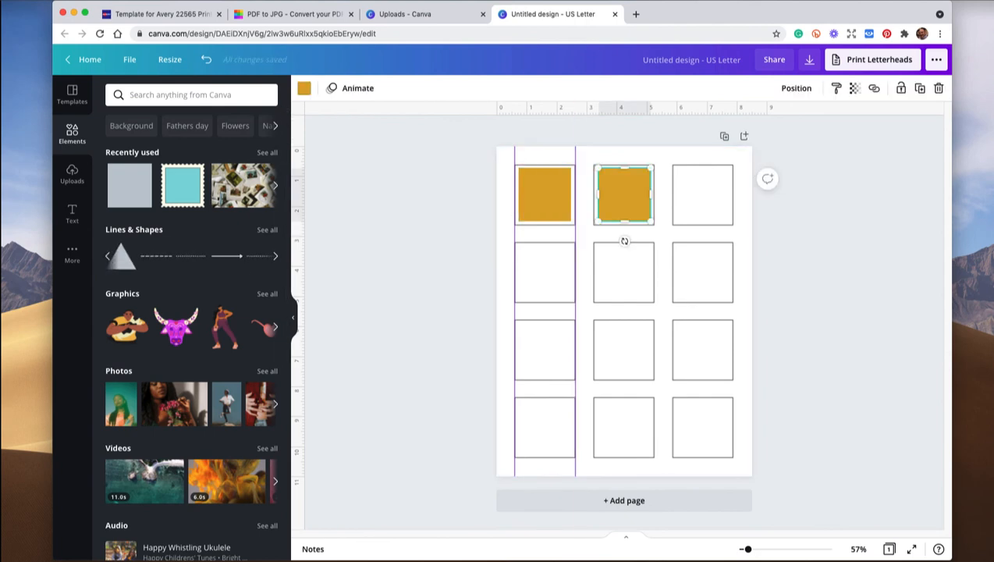
{"action": "key", "text": "Delete"}
{"action": "left_click", "coordinate": [545, 194]}
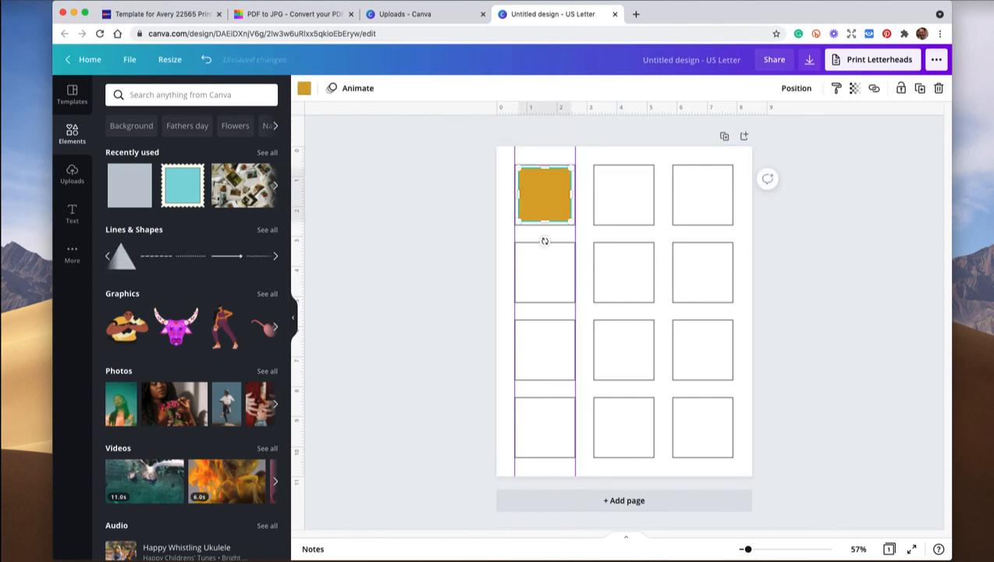
{"action": "key", "text": "Delete"}
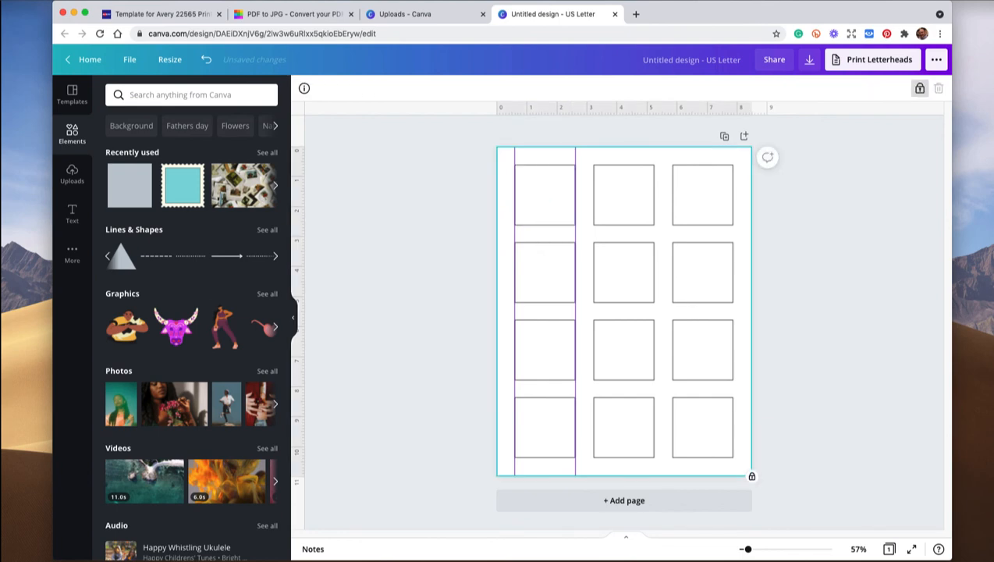
Remove the two vertical guides along the edges of the first label column.
{"action": "left_click_drag", "start_coordinate": [483, 144], "coordinate": [598, 149]}
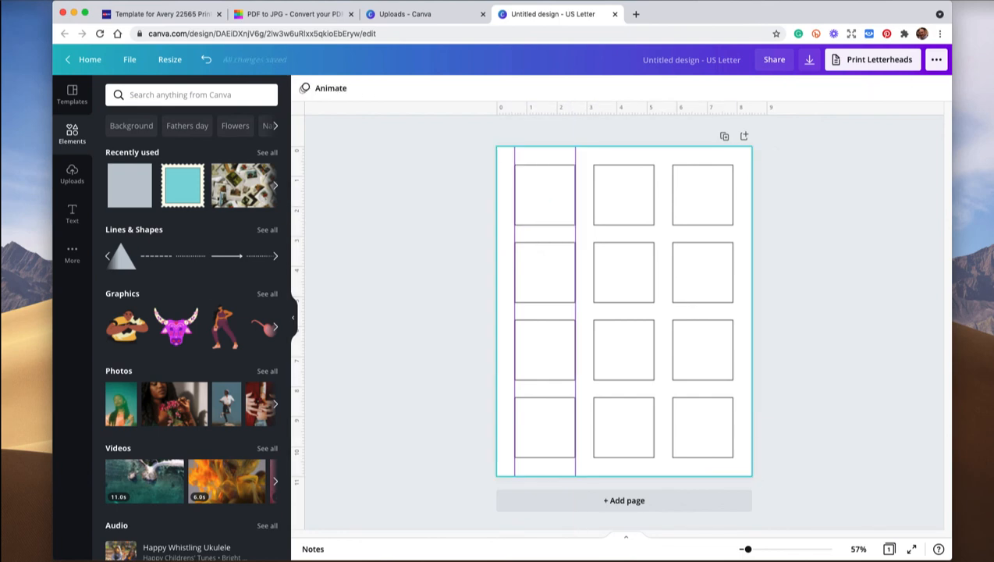
{"action": "left_click_drag", "start_coordinate": [515, 312], "coordinate": [293, 312]}
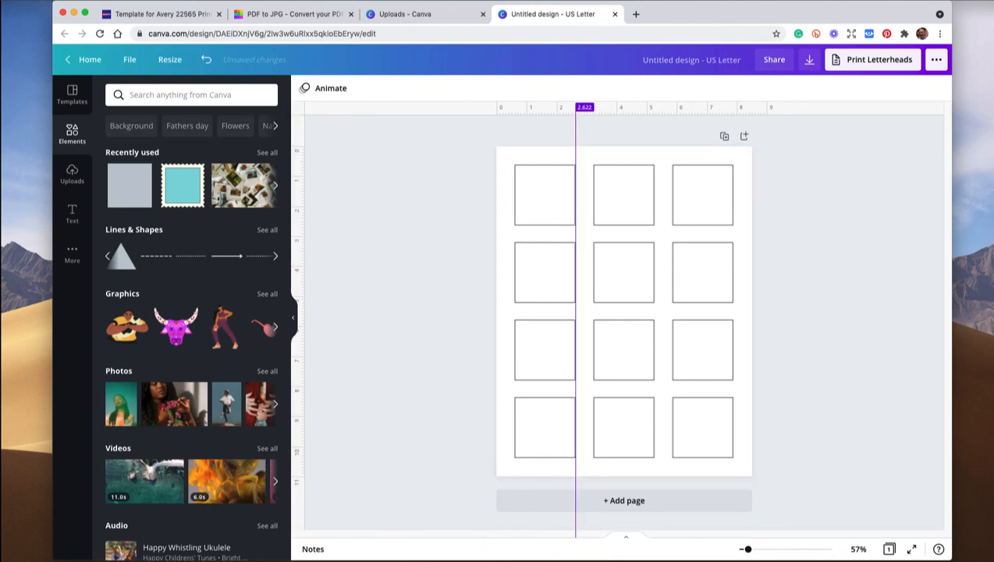
{"action": "left_click_drag", "start_coordinate": [575, 312], "coordinate": [293, 312]}
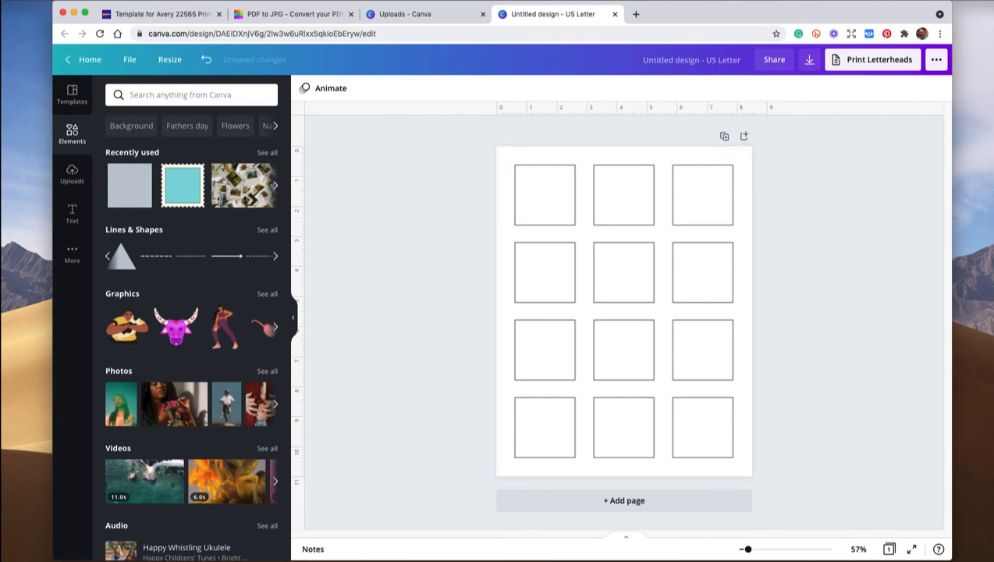
Find the yellow and pink flower branch graphic under Flowers and fit it into the lower part of the first label.
{"action": "scroll", "coordinate": [226, 324], "scroll_direction": "down", "scroll_amount": 5}
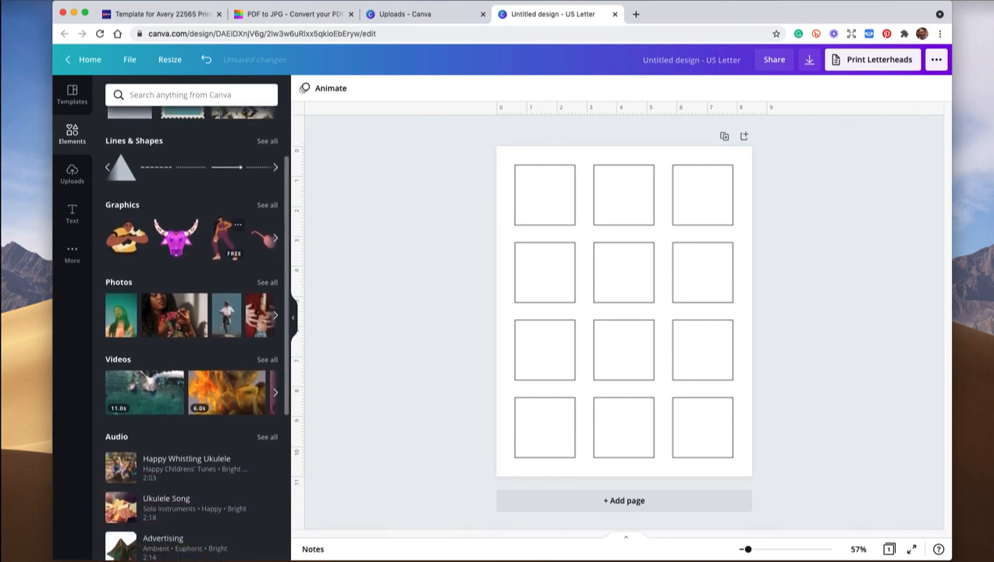
{"action": "scroll", "coordinate": [226, 324], "scroll_direction": "up", "scroll_amount": 5}
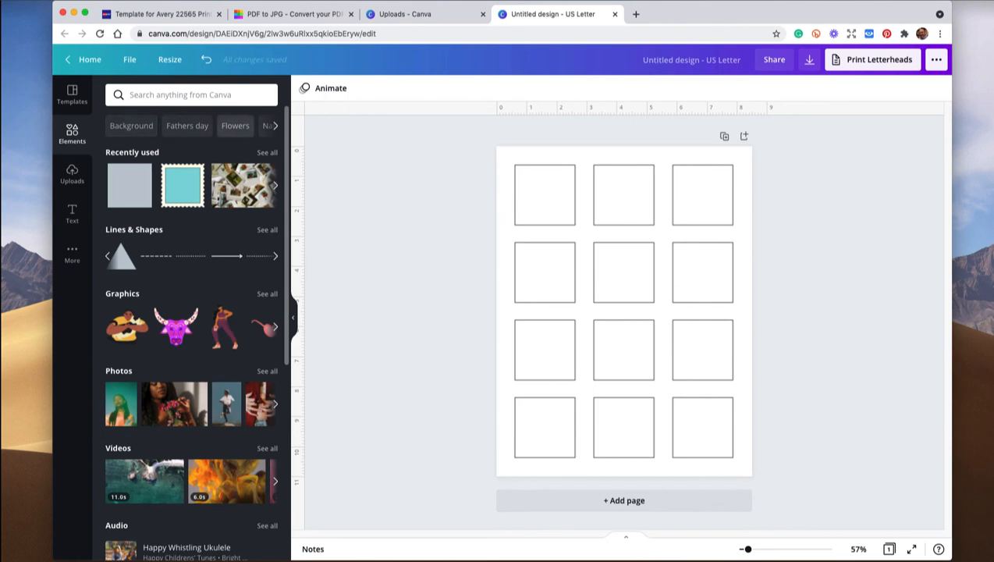
{"action": "left_click", "coordinate": [235, 124]}
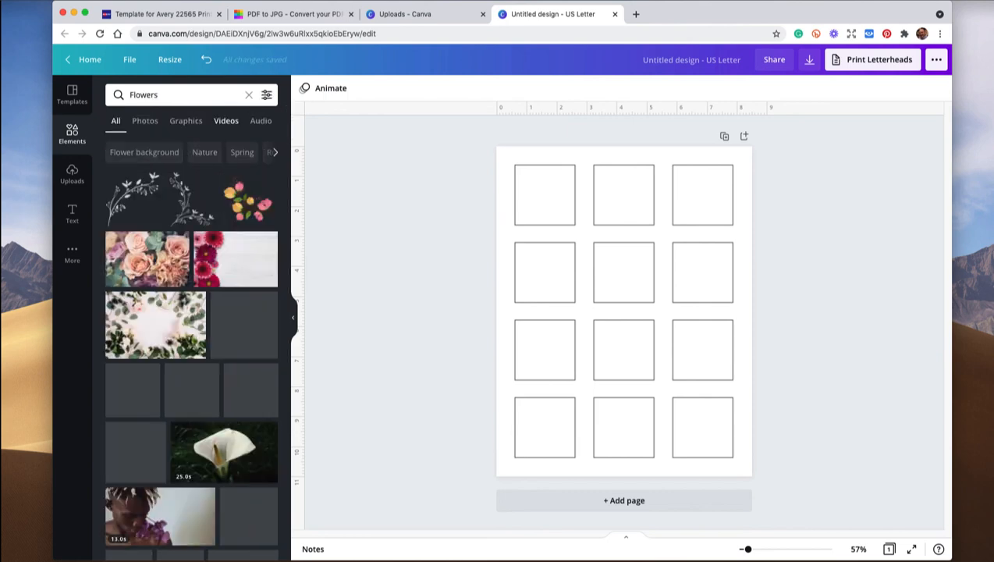
{"action": "left_click", "coordinate": [248, 202]}
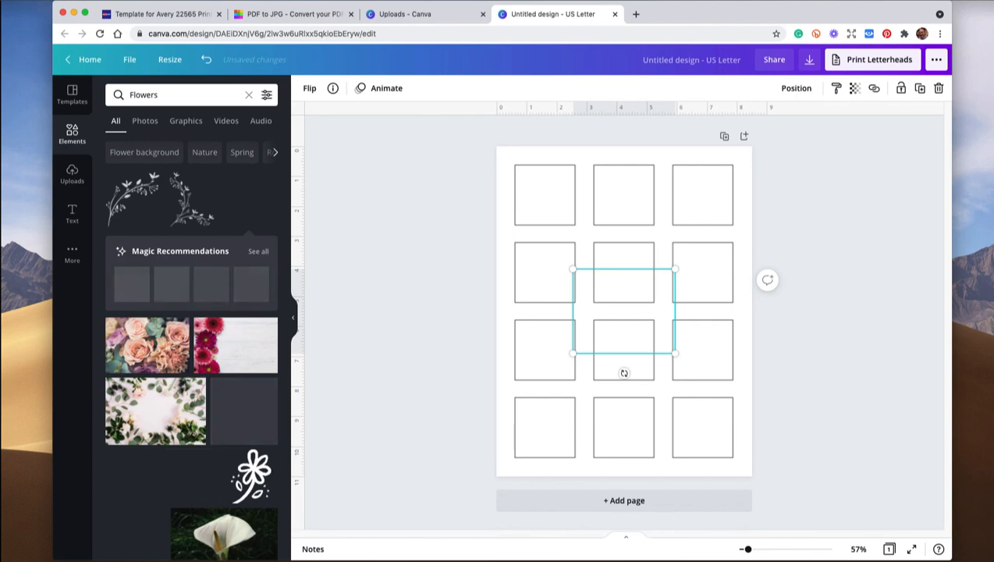
{"action": "left_click_drag", "start_coordinate": [675, 354], "coordinate": [649, 331]}
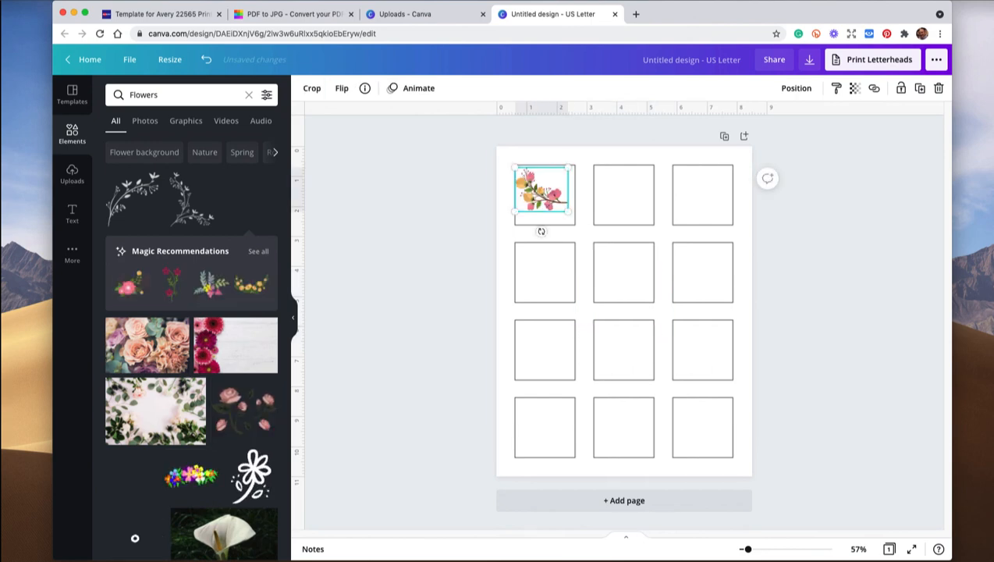
{"action": "left_click_drag", "start_coordinate": [542, 189], "coordinate": [542, 201]}
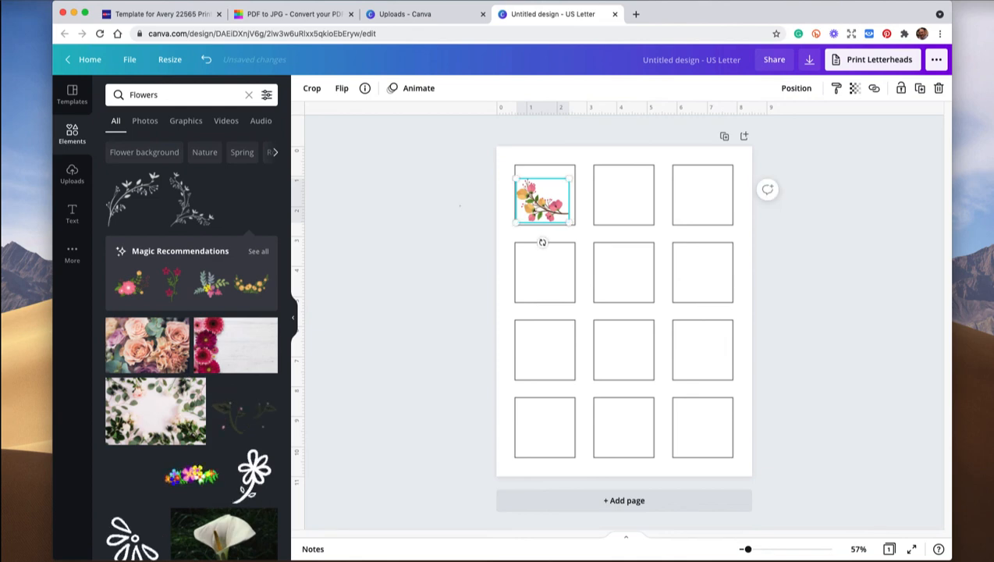
{"action": "left_click", "coordinate": [459, 205]}
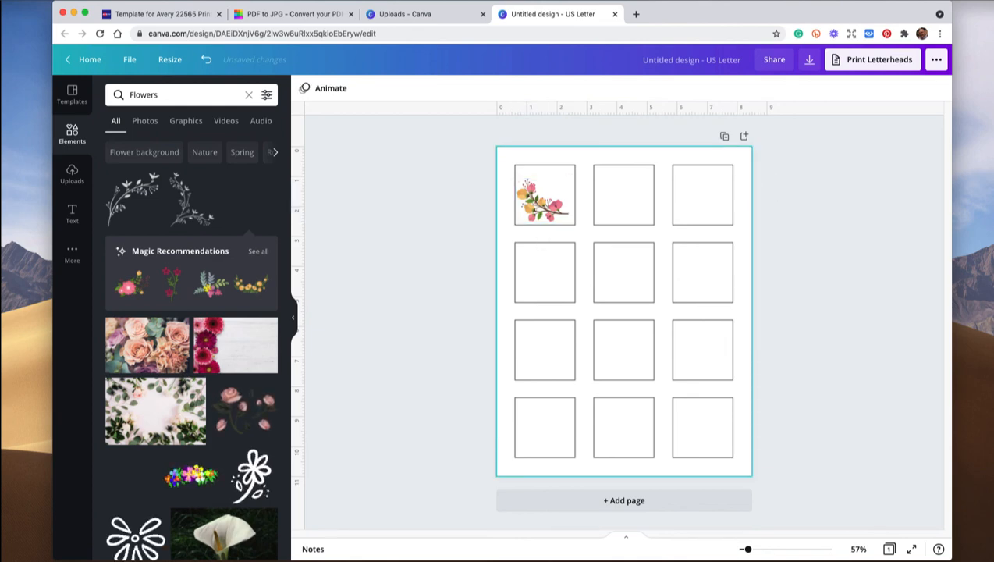
Add a heading to the label sheet with the text "Love".
{"action": "scroll", "coordinate": [625, 311], "scroll_direction": "up", "scroll_amount": 5}
{"action": "scroll", "coordinate": [624, 311], "scroll_direction": "up", "scroll_amount": 2}
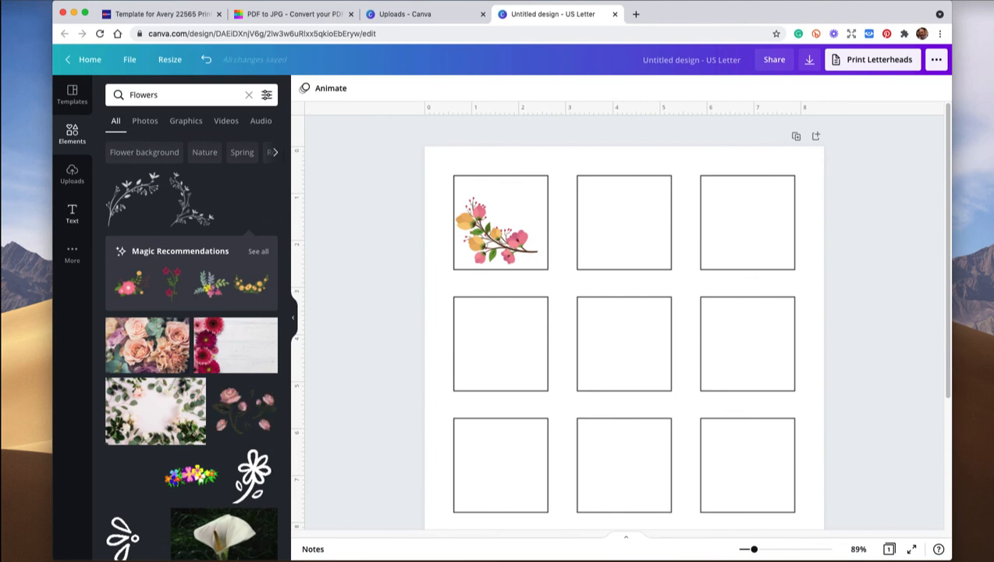
{"action": "left_click", "coordinate": [72, 213]}
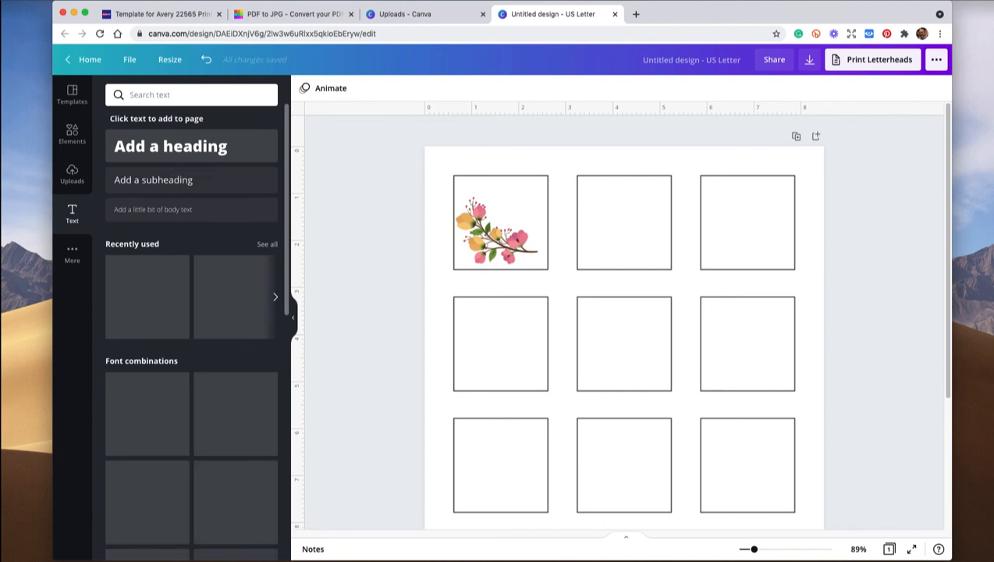
{"action": "left_click", "coordinate": [170, 146]}
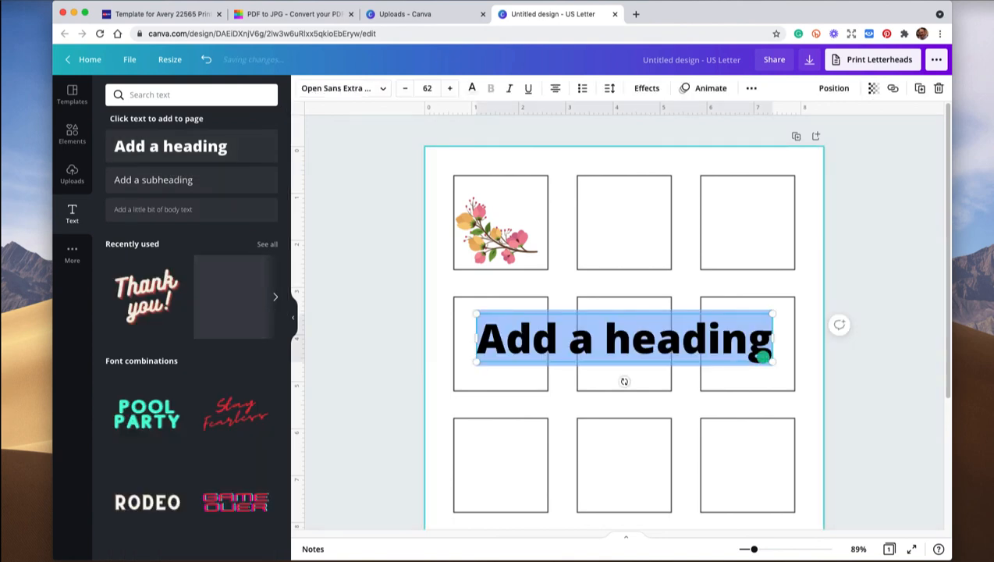
{"action": "type", "text": "Love"}
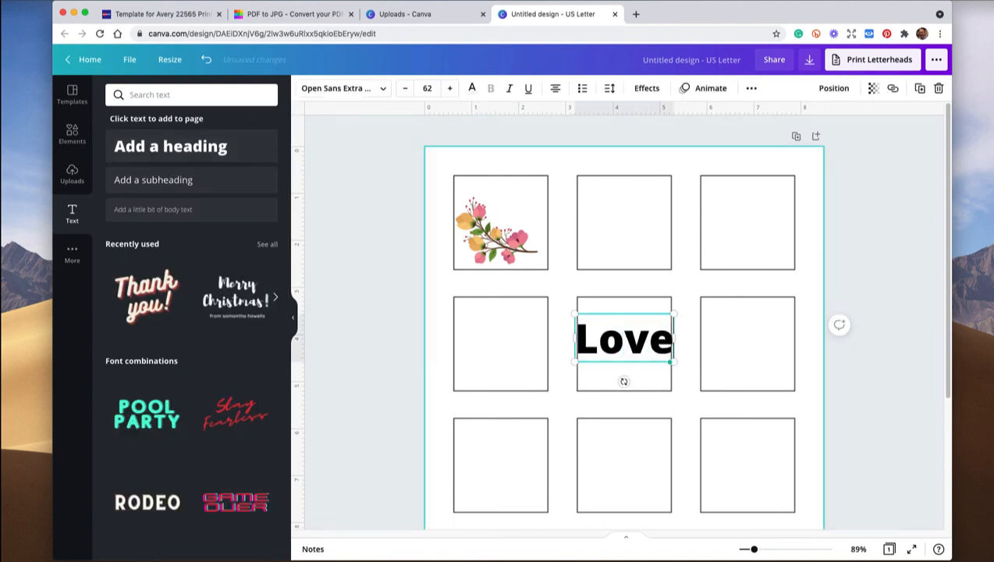
Fit the "Love" heading into the upper part of the first label at size 39 and set its font to Beth Ellen.
{"action": "left_click_drag", "start_coordinate": [624, 338], "coordinate": [513, 200]}
{"action": "left_click_drag", "start_coordinate": [563, 219], "coordinate": [516, 235]}
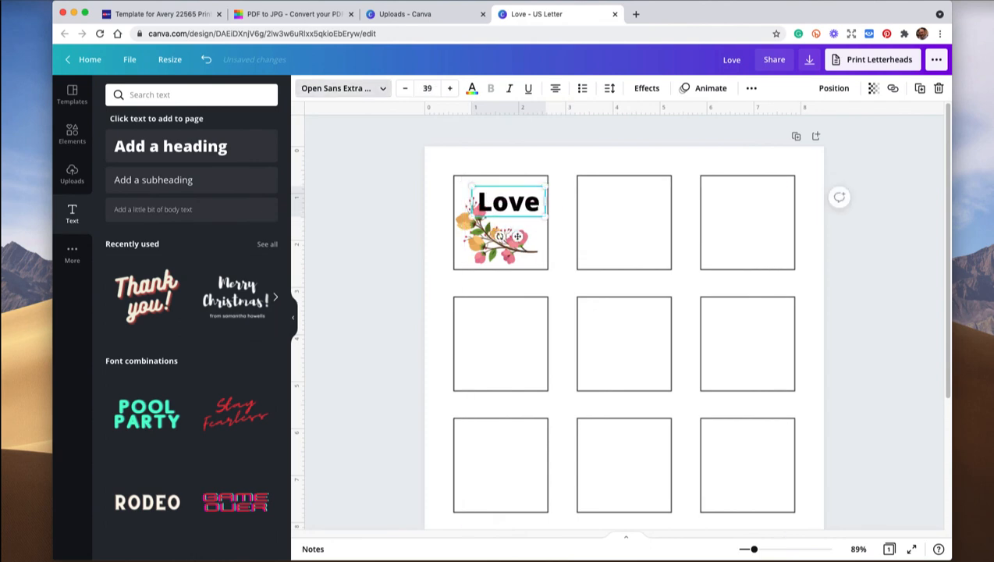
{"action": "left_click", "coordinate": [344, 89]}
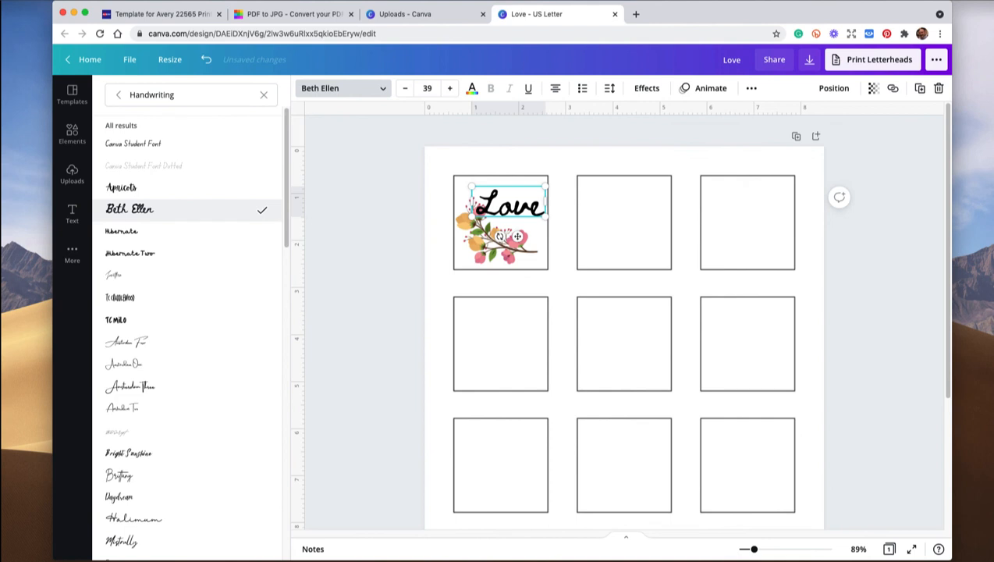
Shrink the "Love" text to size 29.8 and place it above the flower branch in the first label.
{"action": "left_click_drag", "start_coordinate": [518, 235], "coordinate": [511, 223]}
{"action": "mouse_move", "coordinate": [493, 222]}
{"action": "left_mouse_down"}
{"action": "mouse_move", "coordinate": [479, 214]}
{"action": "mouse_move", "coordinate": [507, 237]}
{"action": "left_mouse_up"}
{"action": "left_click_drag", "start_coordinate": [491, 173], "coordinate": [499, 184]}
{"action": "left_click_drag", "start_coordinate": [491, 233], "coordinate": [507, 242]}
{"action": "left_click", "coordinate": [405, 89]}
{"action": "left_click", "coordinate": [405, 88]}
{"action": "left_click", "coordinate": [405, 89]}
{"action": "left_click", "coordinate": [344, 88]}
Color the "Love" text dark teal.
{"action": "left_click", "coordinate": [473, 88]}
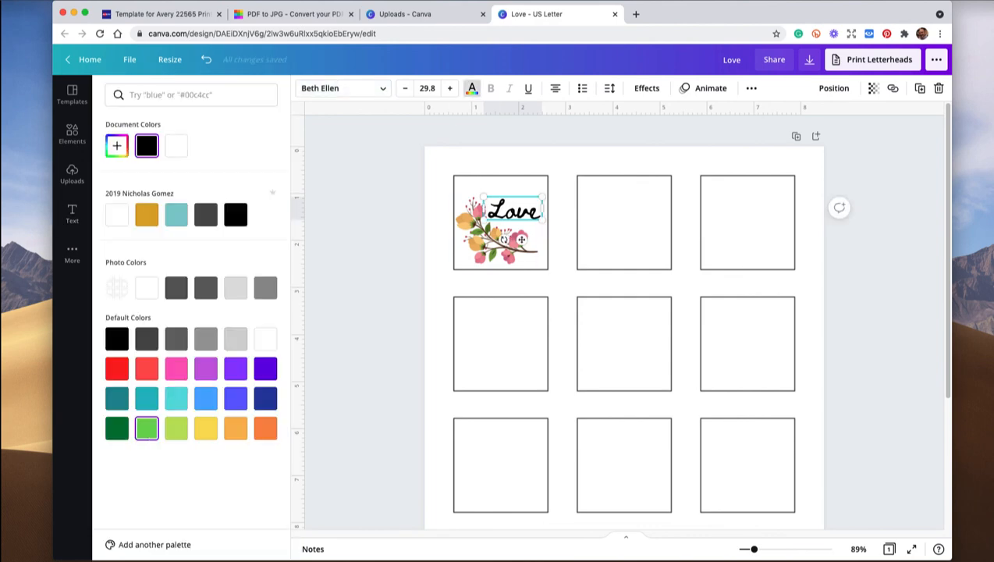
{"action": "left_click", "coordinate": [117, 429]}
{"action": "left_click", "coordinate": [117, 398]}
{"action": "left_click", "coordinate": [472, 88]}
Enlarge the "Love" text to size 39.5, shrink the flower branch slightly, and position the text over the branch's upper part.
{"action": "left_click_drag", "start_coordinate": [484, 197], "coordinate": [464, 189]}
{"action": "left_click_drag", "start_coordinate": [512, 240], "coordinate": [512, 226]}
{"action": "left_click", "coordinate": [497, 246]}
{"action": "left_click_drag", "start_coordinate": [455, 195], "coordinate": [462, 202]}
{"action": "left_click_drag", "start_coordinate": [507, 195], "coordinate": [508, 212]}
Make the flower branch graphic in the first label slightly more transparent.
{"action": "left_click", "coordinate": [497, 248]}
{"action": "left_click", "coordinate": [856, 88]}
{"action": "left_click_drag", "start_coordinate": [815, 122], "coordinate": [801, 122]}
Duplicate the "Love" text and flower branch together into the middle label of the top row.
{"action": "left_click_drag", "start_coordinate": [506, 213], "coordinate": [624, 234]}
{"action": "left_click", "coordinate": [500, 248], "text": "shift"}
{"action": "key", "text": "super+c"}
{"action": "key", "text": "super+v"}
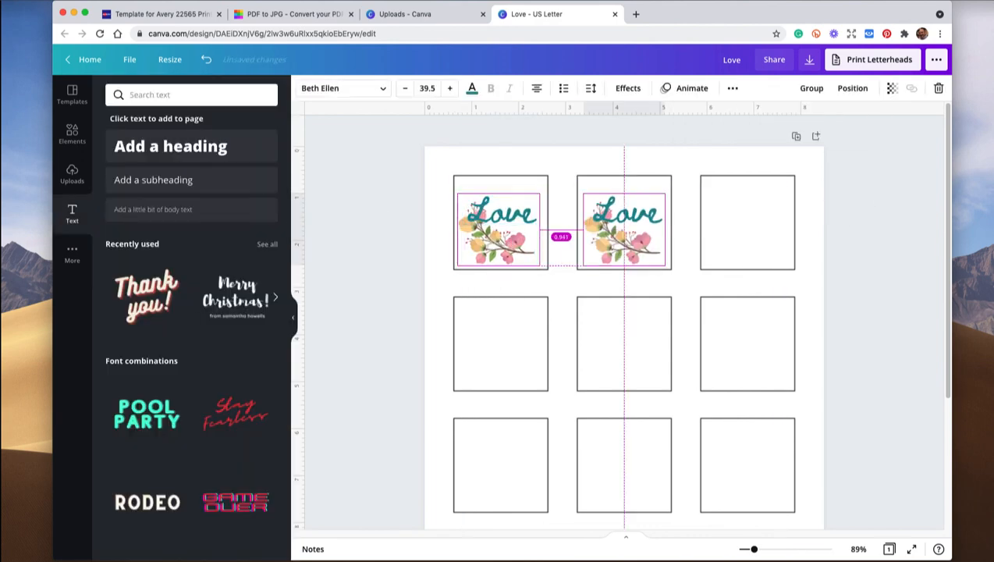
Move the "Love" design slightly higher in the first label and delete the copy from the second label.
{"action": "left_click", "coordinate": [497, 248]}
{"action": "left_click_drag", "start_coordinate": [497, 243], "coordinate": [501, 206]}
{"action": "left_click", "coordinate": [622, 248]}
{"action": "left_click", "coordinate": [631, 214], "text": "shift"}
{"action": "key", "text": "Delete"}
Copy the raised "Love" design into the second and third labels of the top row.
{"action": "key", "text": "super+c"}
{"action": "key", "text": "super+v"}
{"action": "left_click_drag", "start_coordinate": [624, 234], "coordinate": [748, 234]}
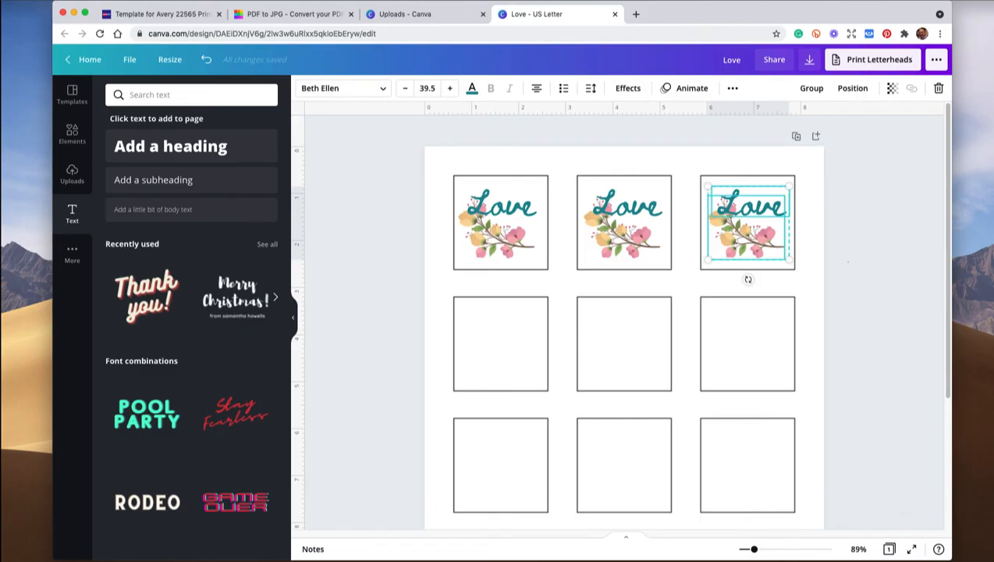
{"action": "left_click", "coordinate": [882, 312]}
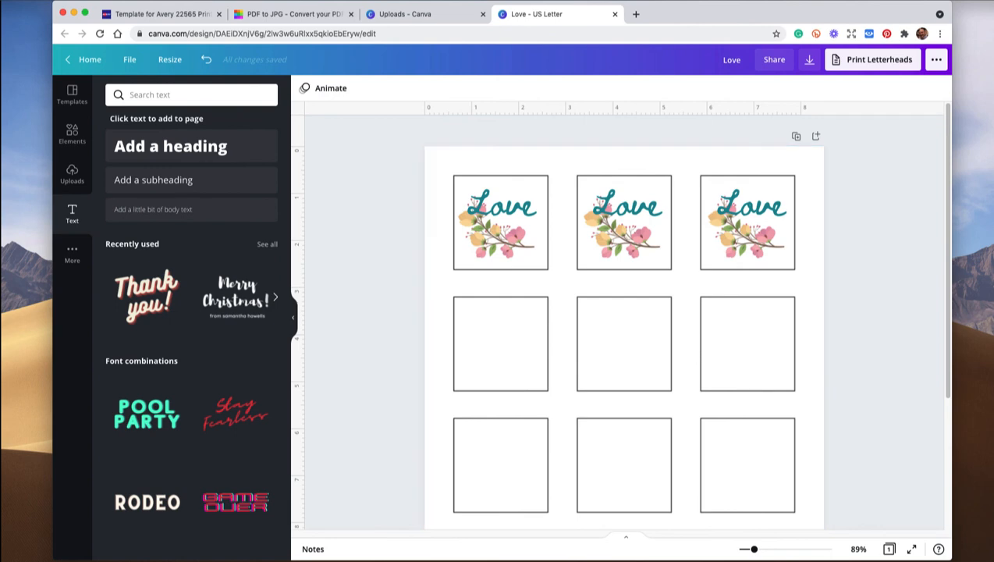
Unlock the label template background image and delete it, leaving only the label designs on the page.
{"action": "left_click", "coordinate": [624, 343]}
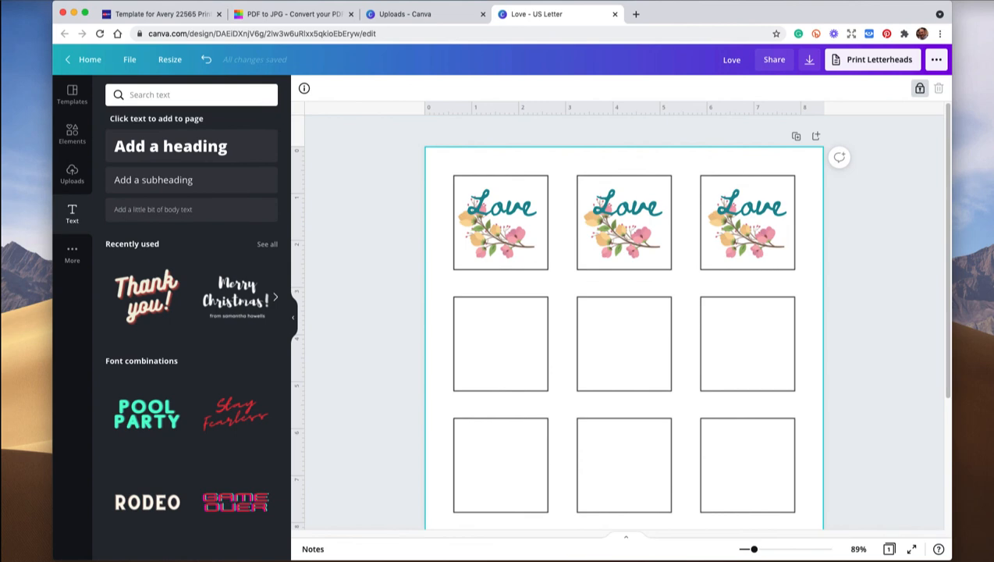
{"action": "left_click", "coordinate": [919, 88]}
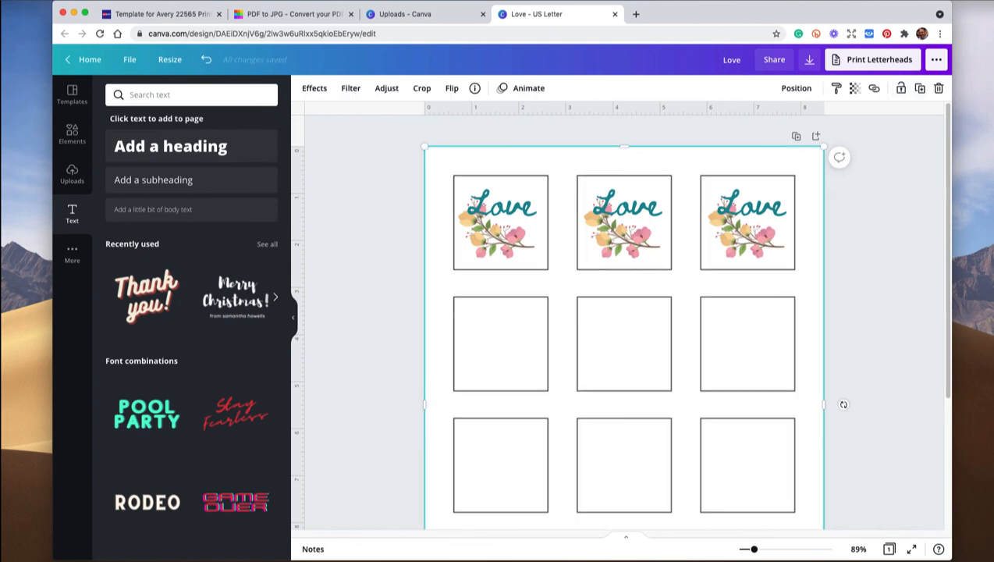
{"action": "key", "text": "Delete"}
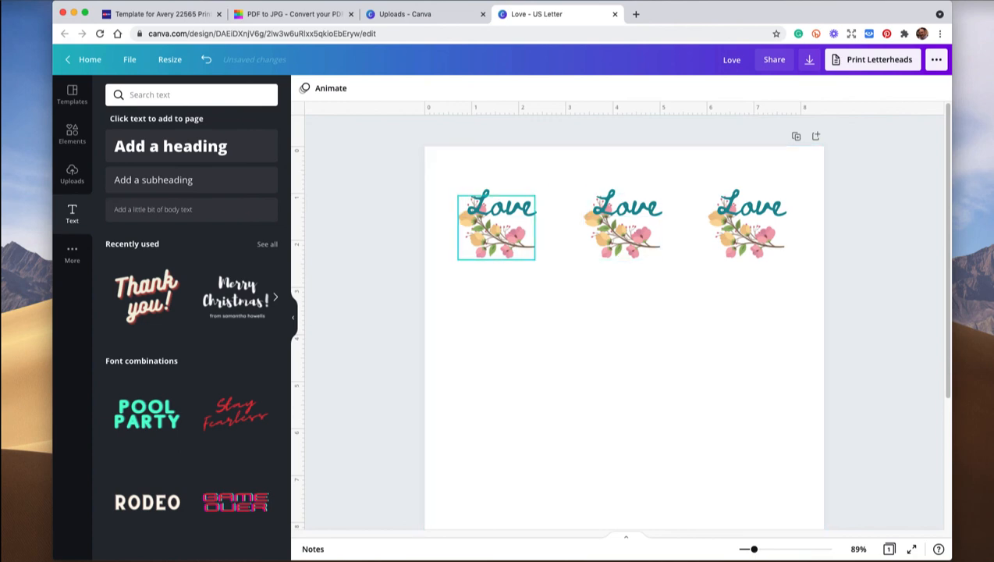
{"action": "scroll", "coordinate": [624, 328], "scroll_direction": "down", "scroll_amount": 1}
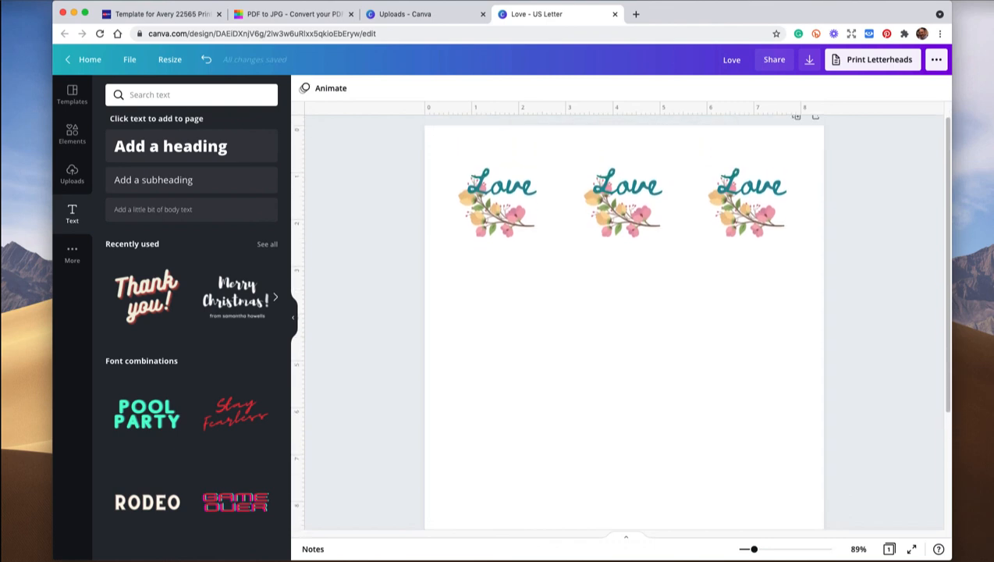
Switch to the Avery 22565 template page and show the site's Custom Printing options.
{"action": "left_click", "coordinate": [160, 14]}
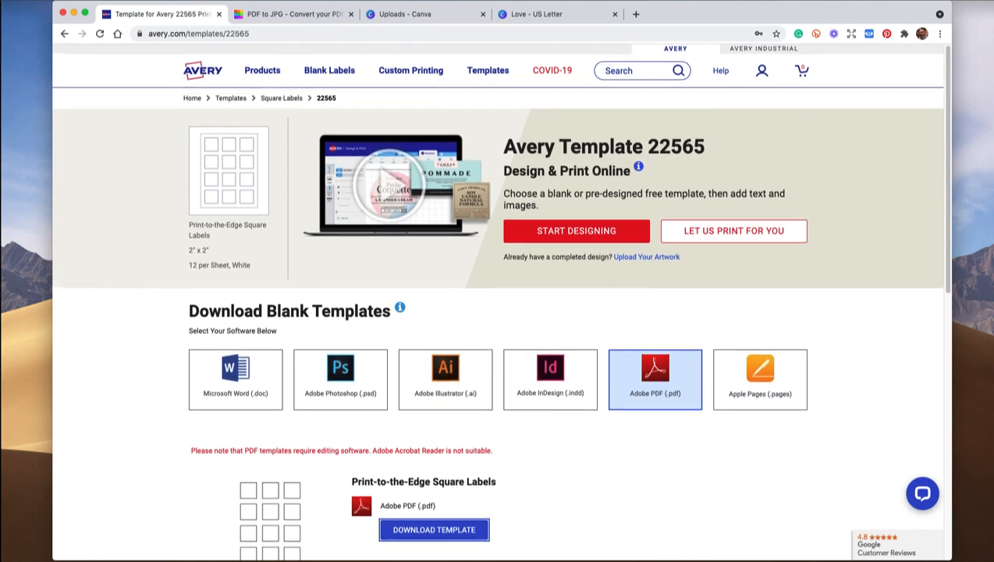
{"action": "mouse_move", "coordinate": [262, 69]}
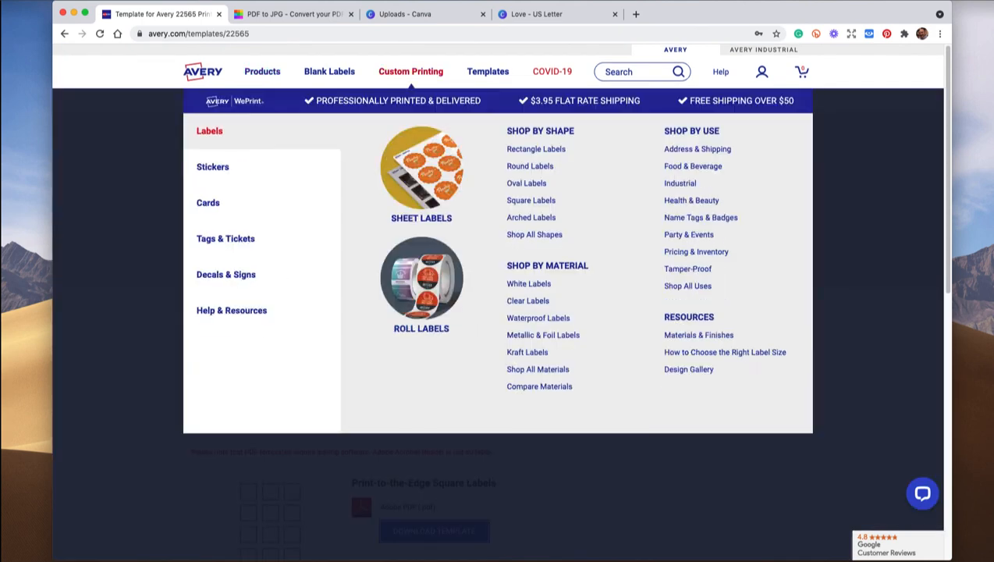